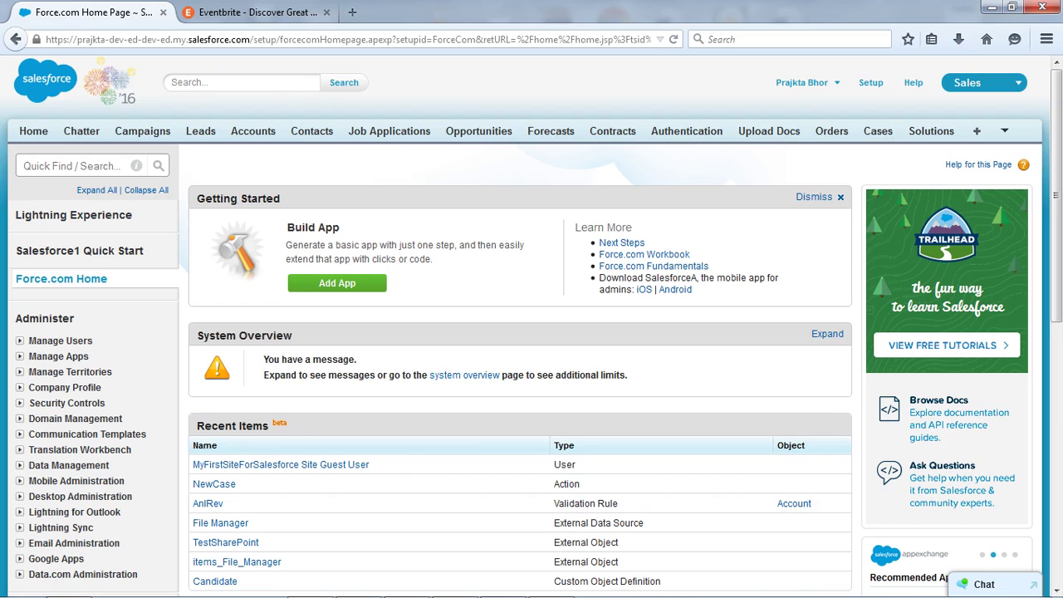
Go to the Salesforce AppExchange and search its apps for "eventbrite"
click(984, 82)
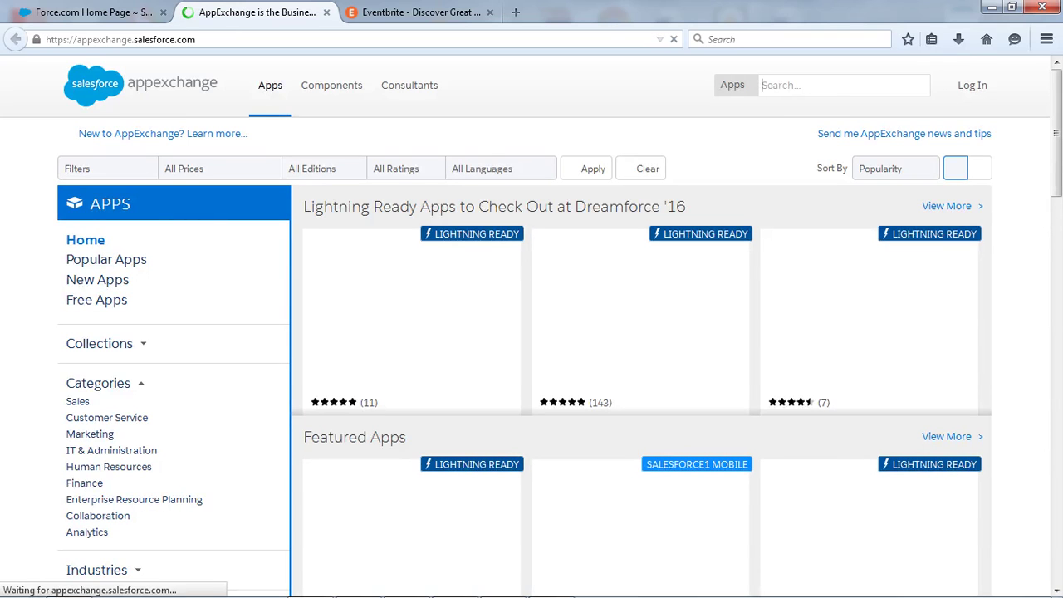
text(en)
key(BackSpace)
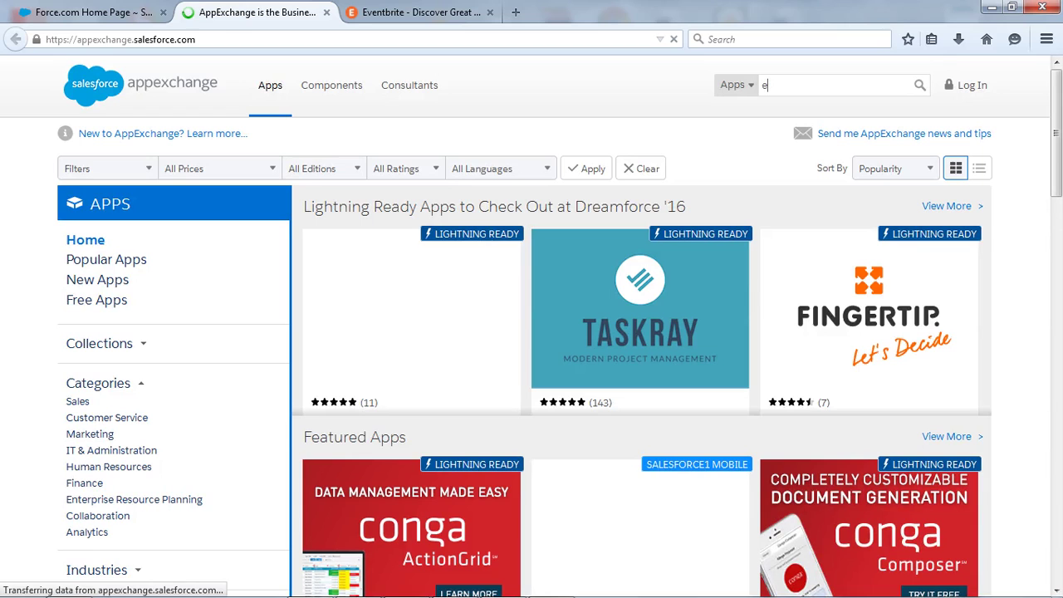
text(ventbrite)
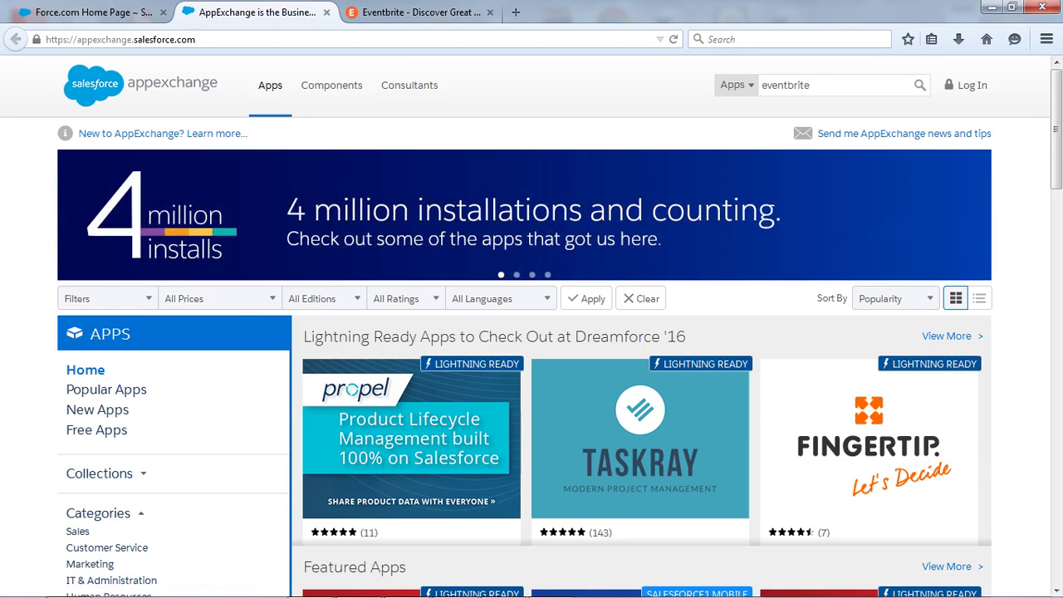
key(Return)
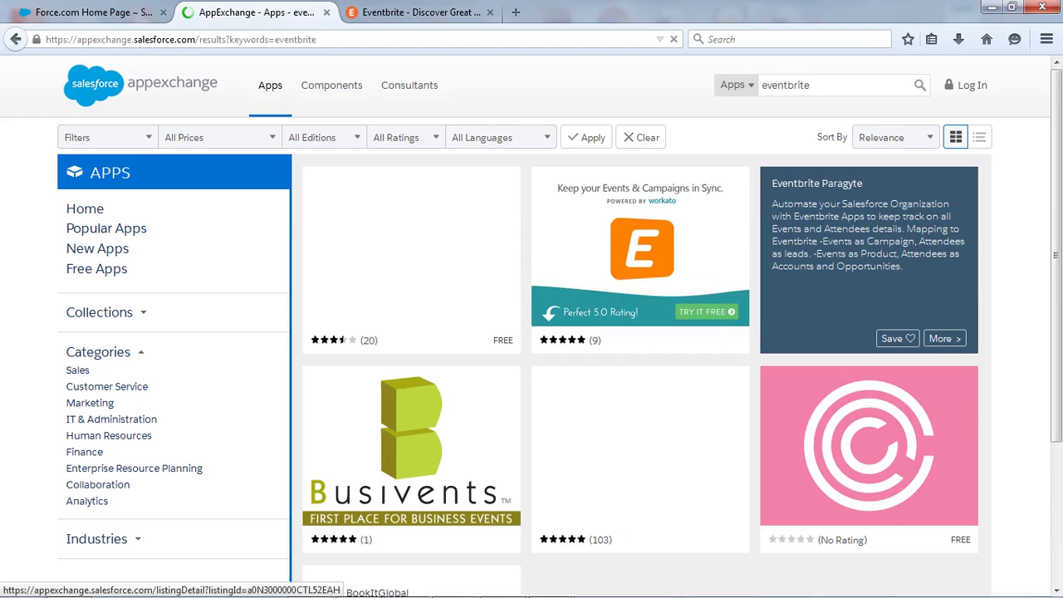
Start getting the Eventbrite Paragyte app, log in to the AppExchange with the Salesforce account and choose Install in production
click(869, 259)
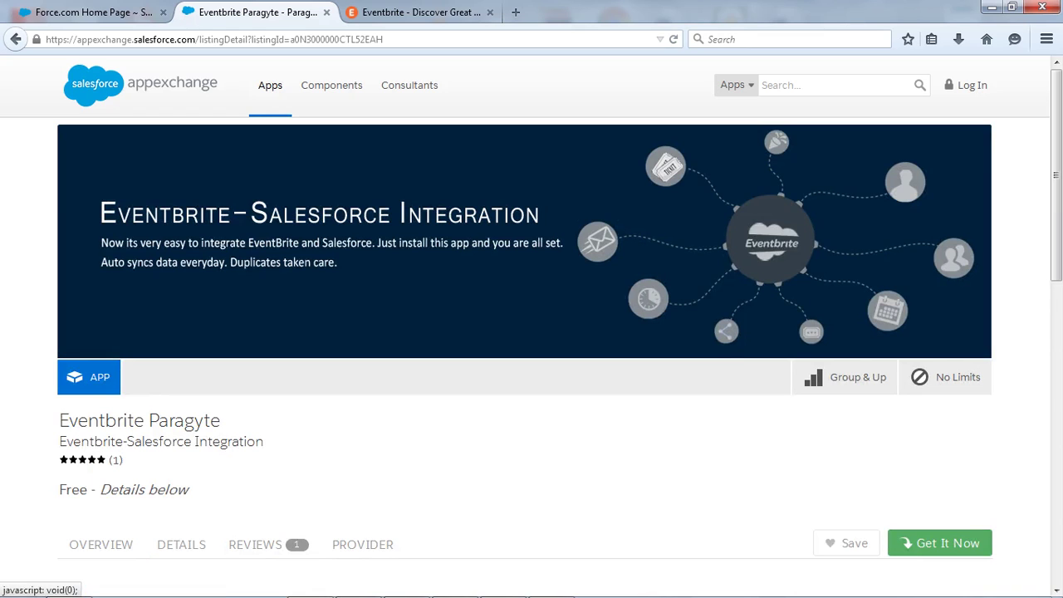
scroll(524, 357, down, 2)
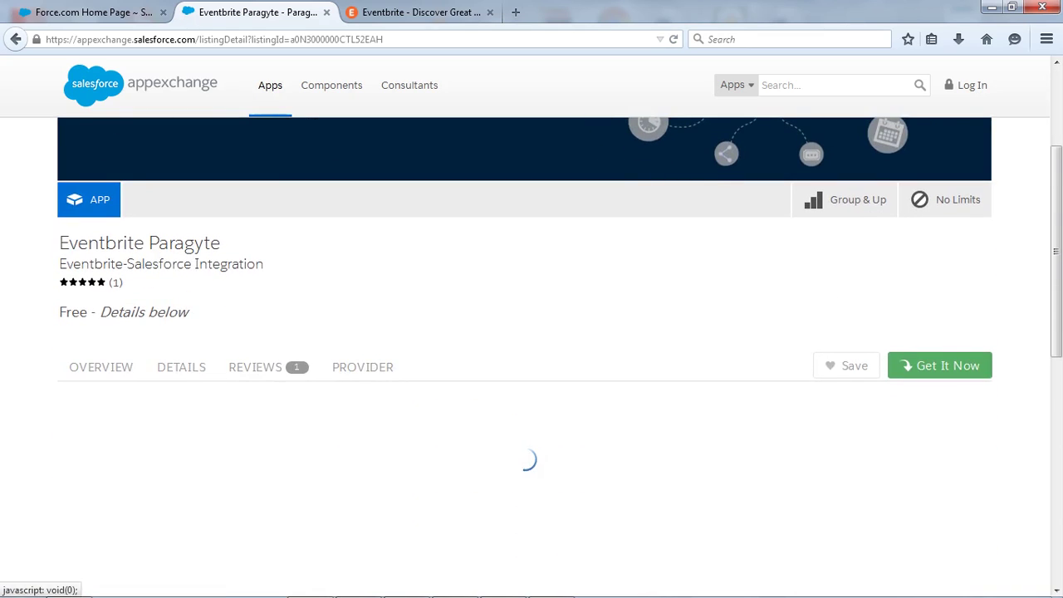
scroll(524, 357, down, 1)
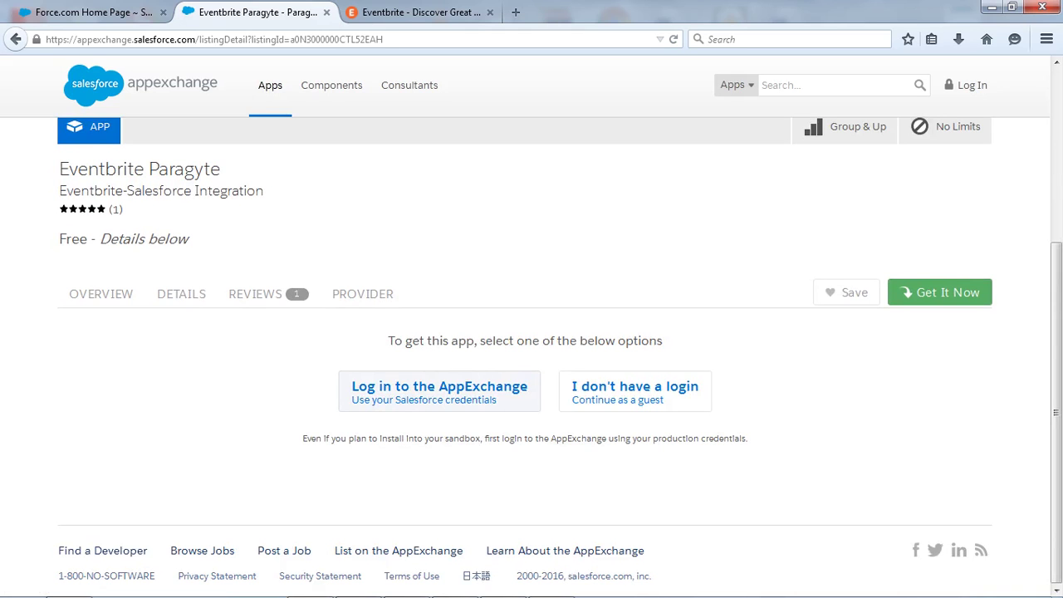
click(439, 390)
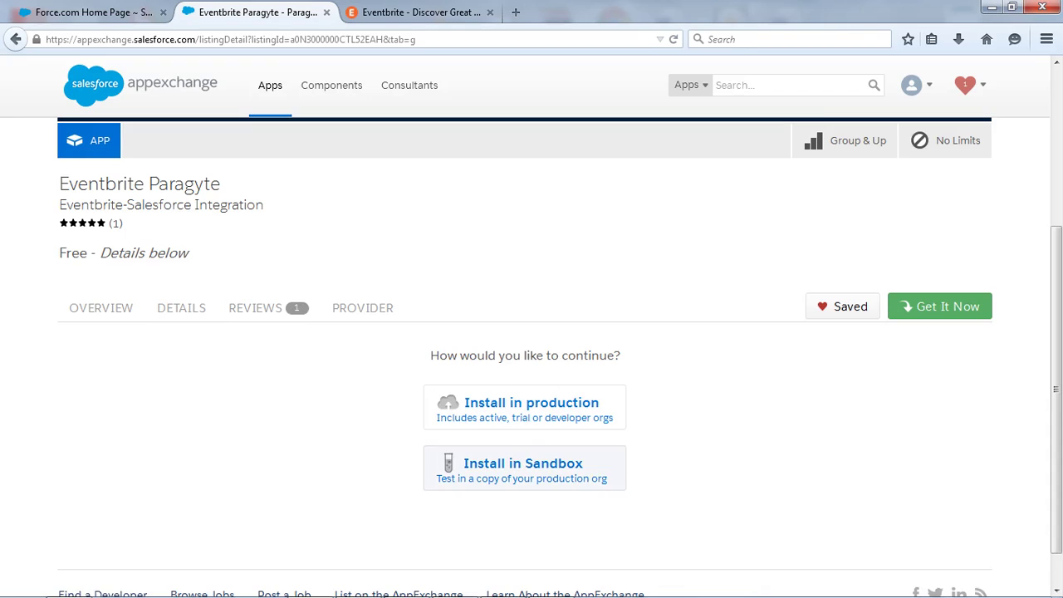
click(525, 407)
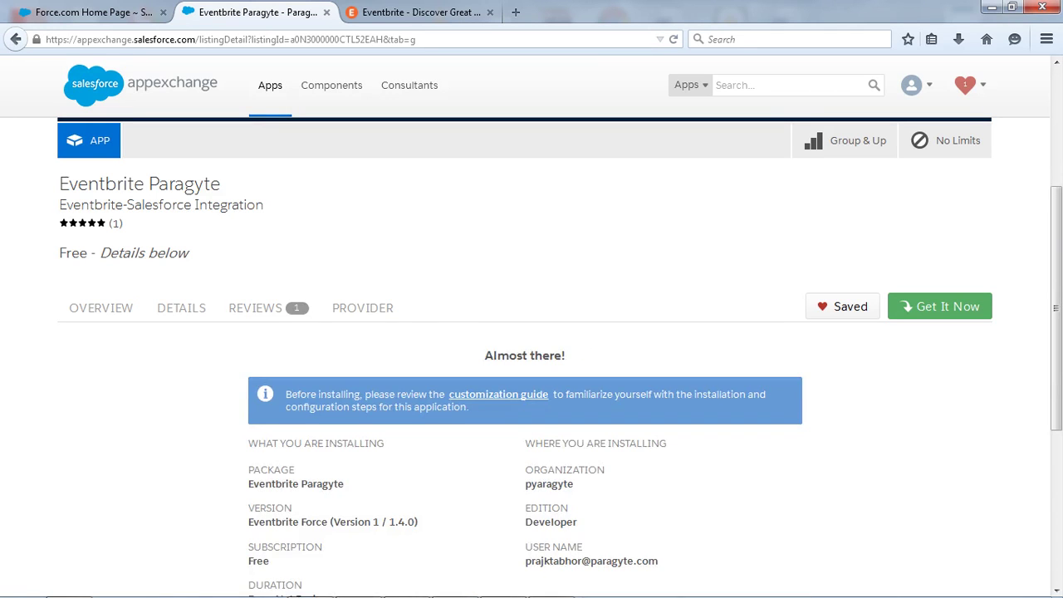
Agree to the terms and conditions, confirm the Eventbrite Paragyte installation and log in to Salesforce with the account credentials
scroll(531, 357, down, 5)
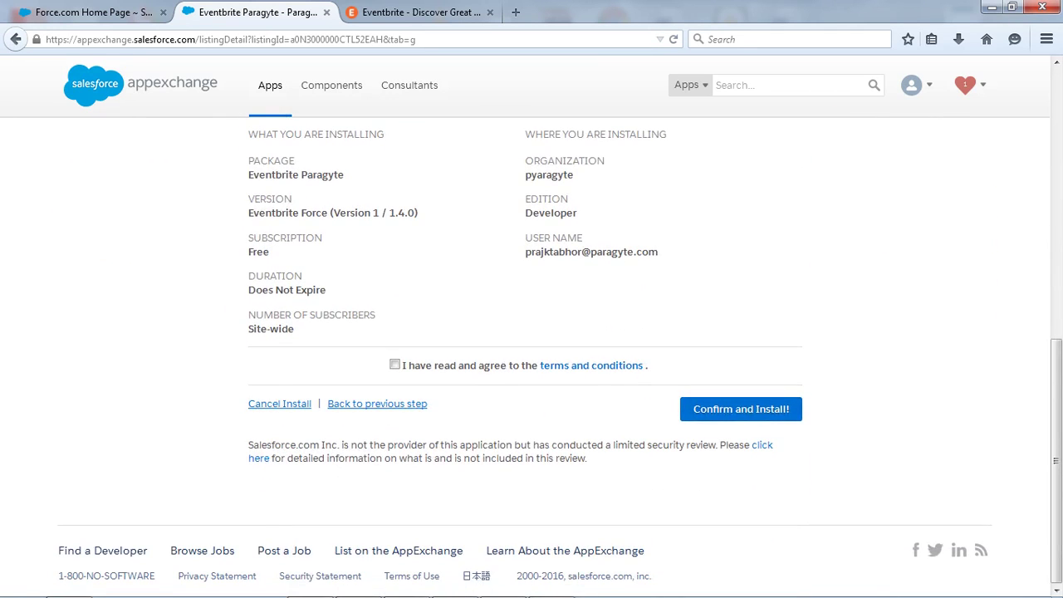
click(395, 365)
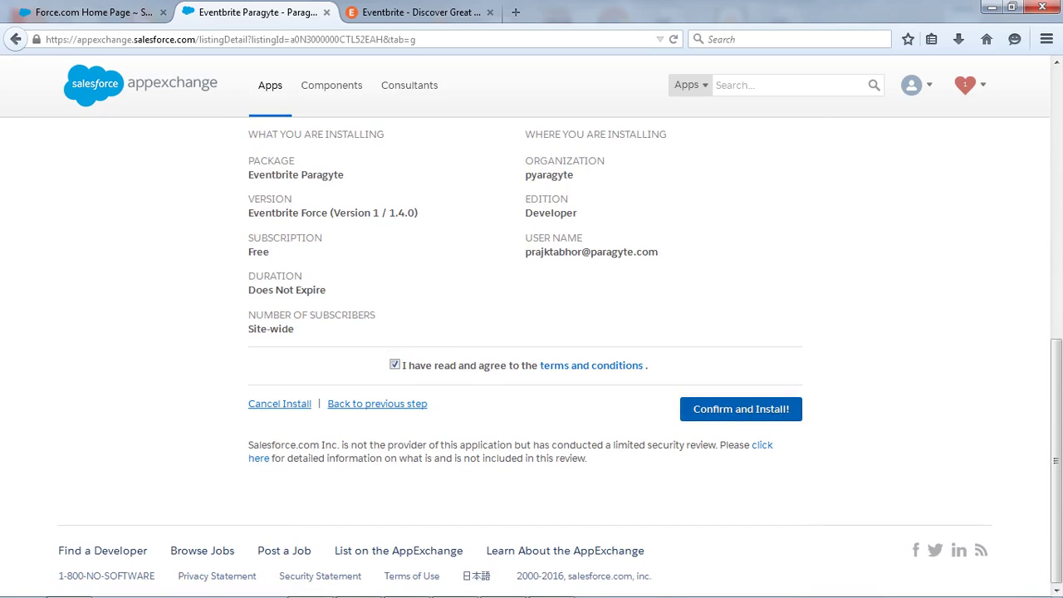
click(741, 409)
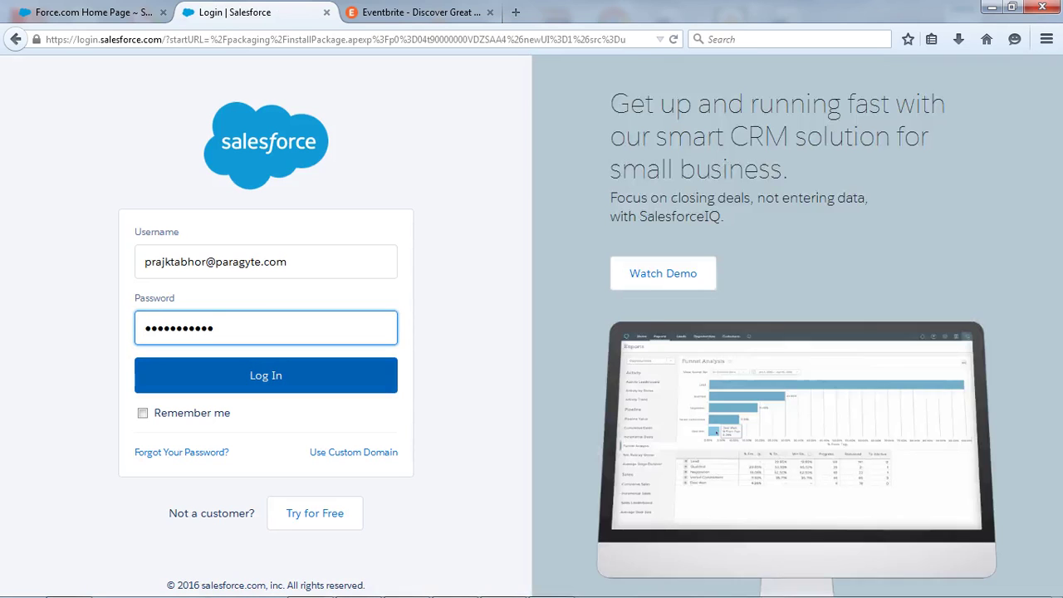
click(265, 376)
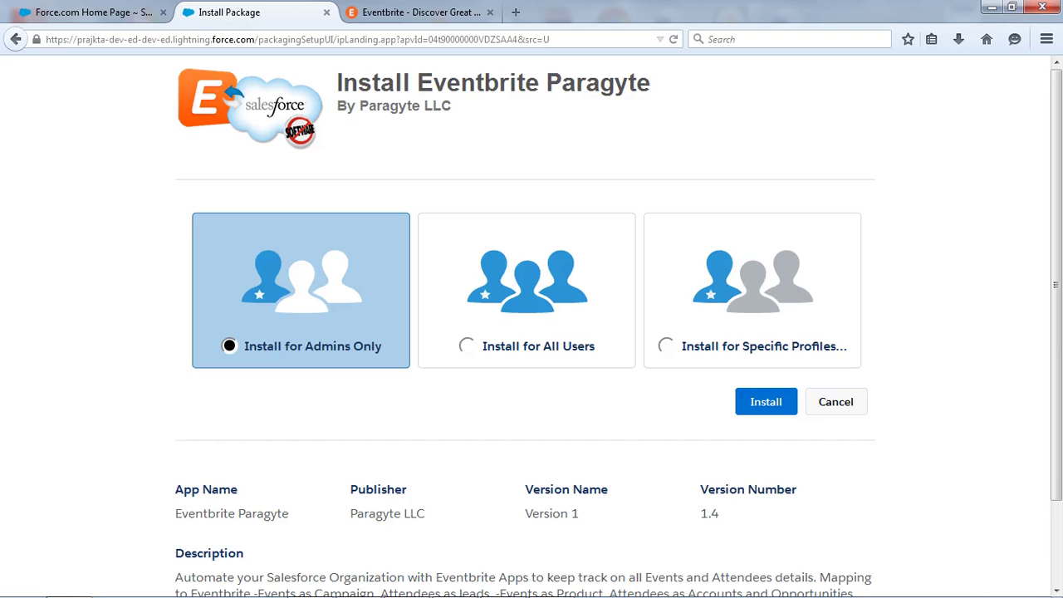
Install the package for admins only, grant access to the third-party web sites and finish the installation
click(766, 402)
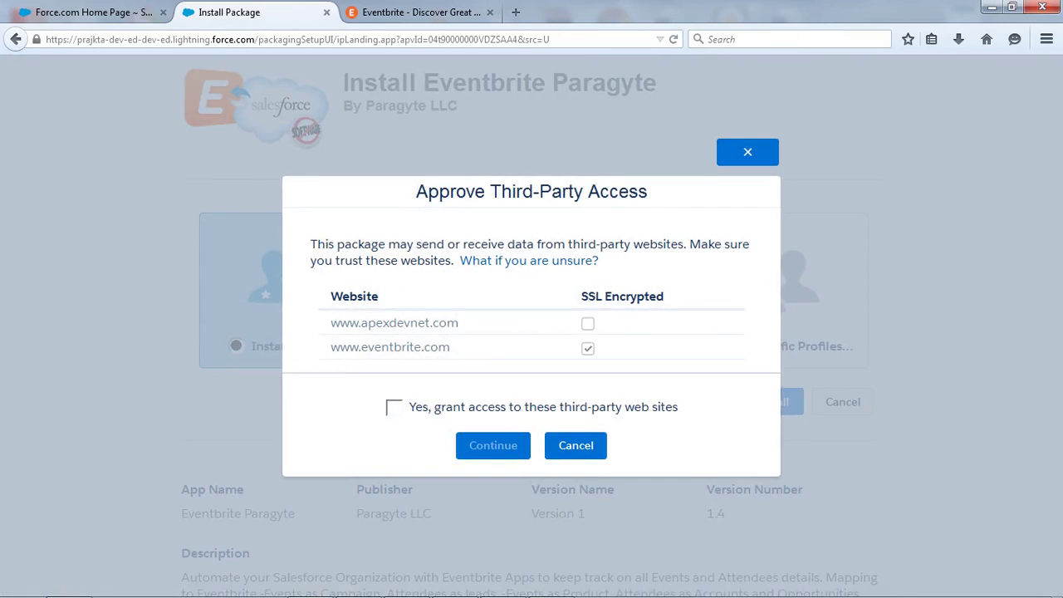
click(395, 408)
click(494, 445)
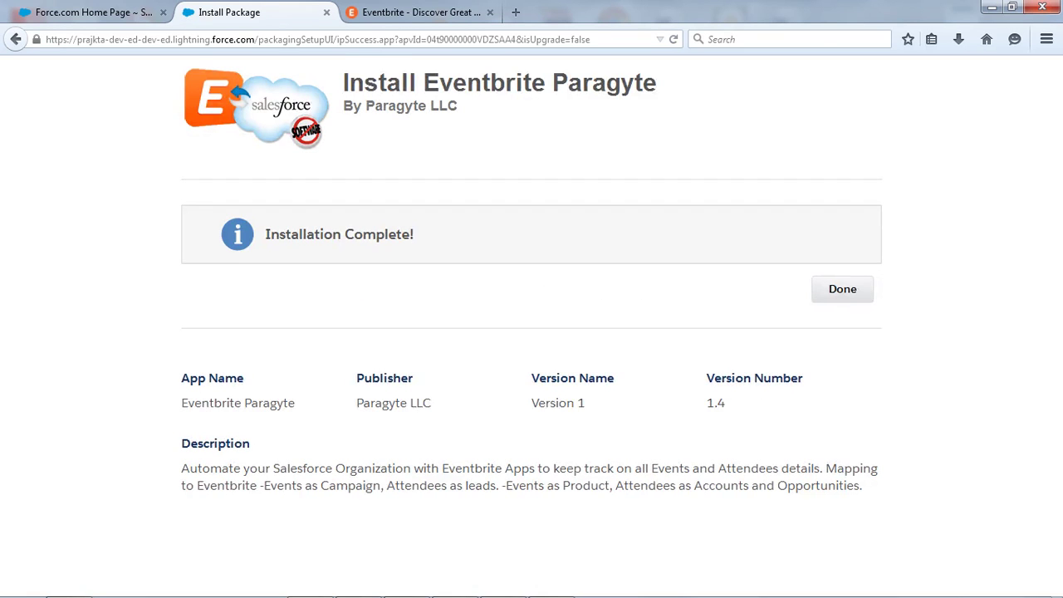
click(842, 289)
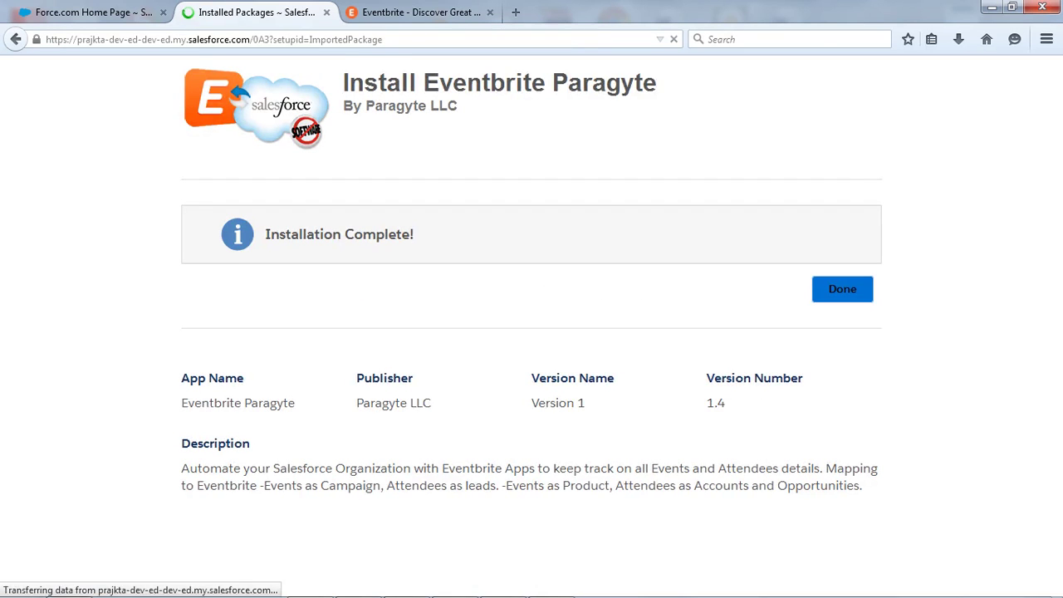
Review the Eventbrite Paragyte entry in the list of installed packages
scroll(619, 318, down, 6)
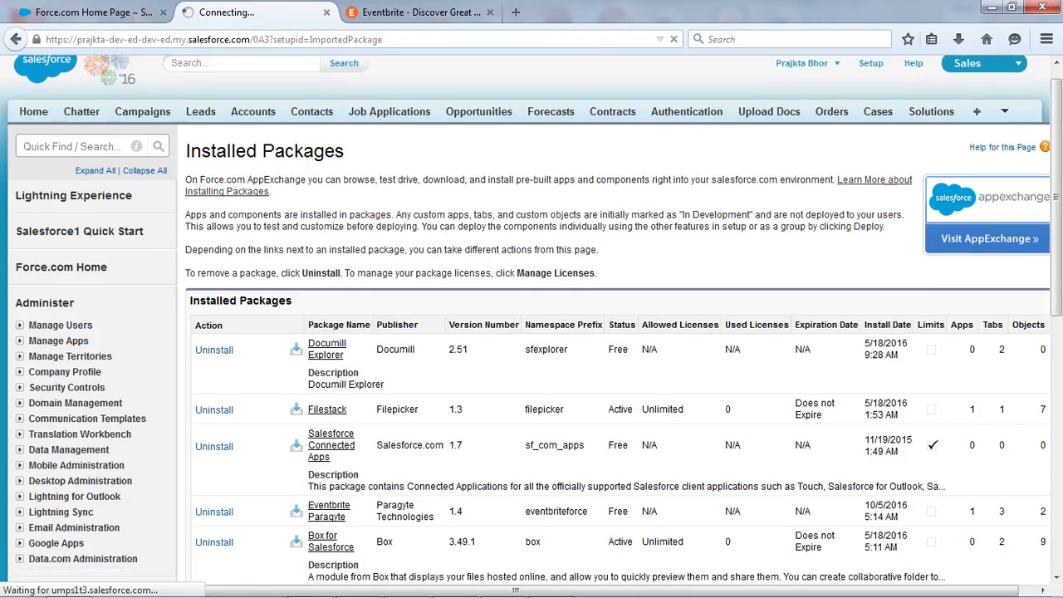
scroll(531, 323, up, 2)
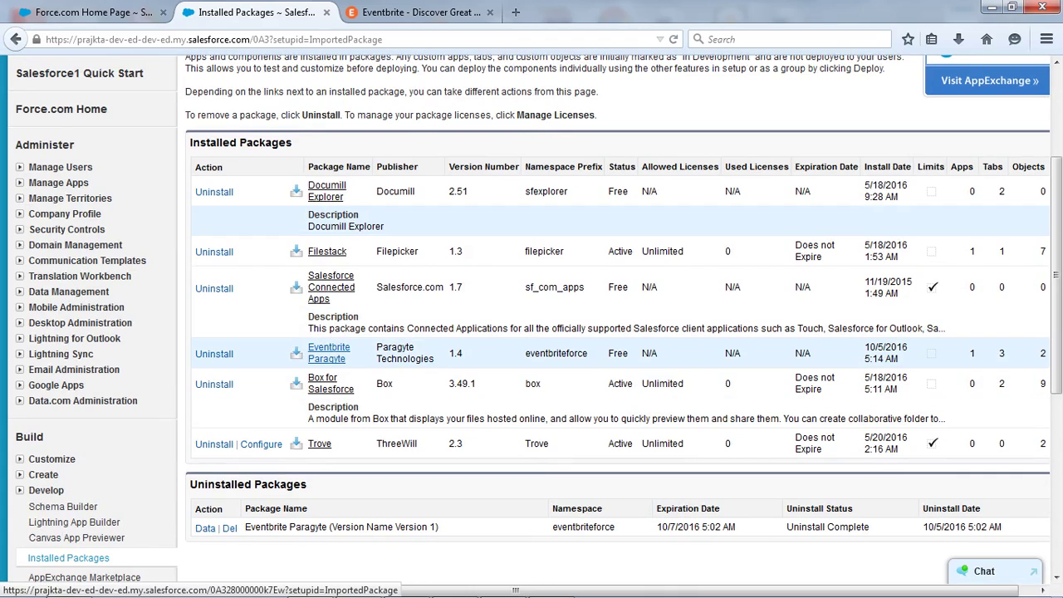
click(329, 353)
scroll(349, 326, up, 3)
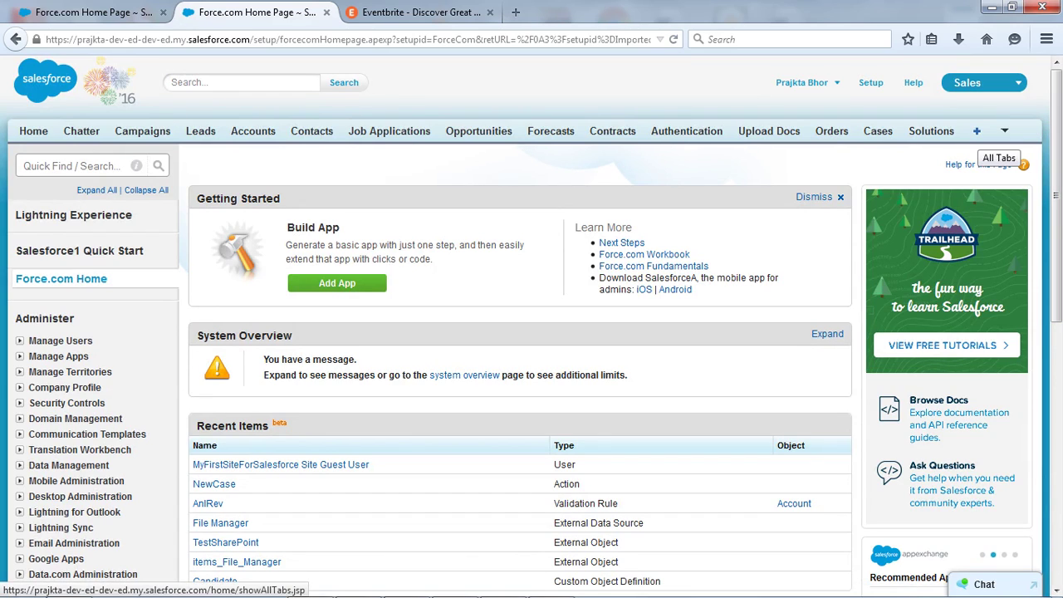
Show all available Salesforce tabs and locate the Eventbrite Setup and Import Eventbrite entries
click(977, 131)
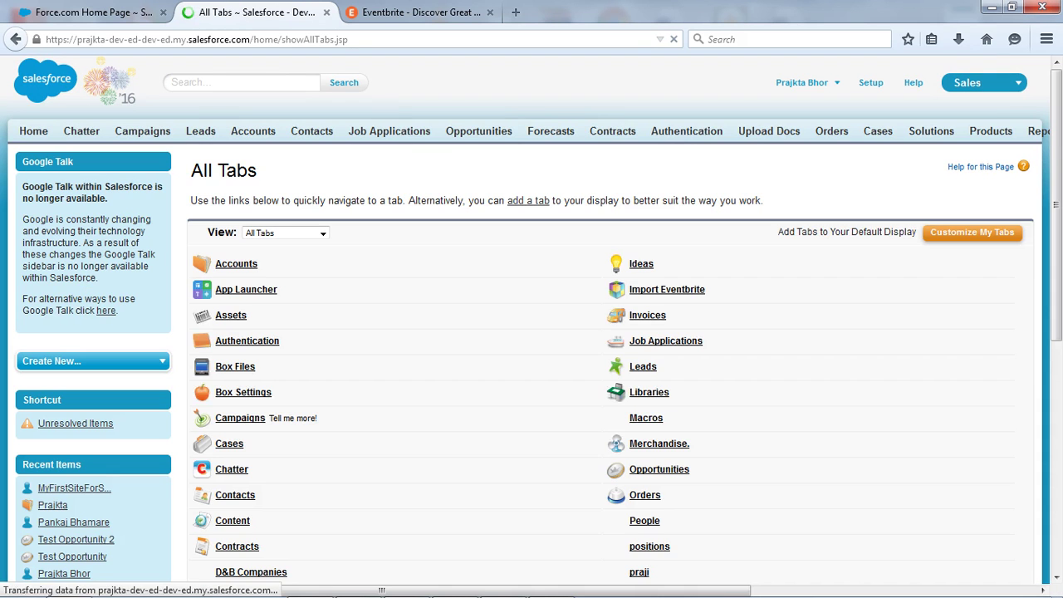
scroll(531, 332, down, 1)
scroll(252, 345, down, 5)
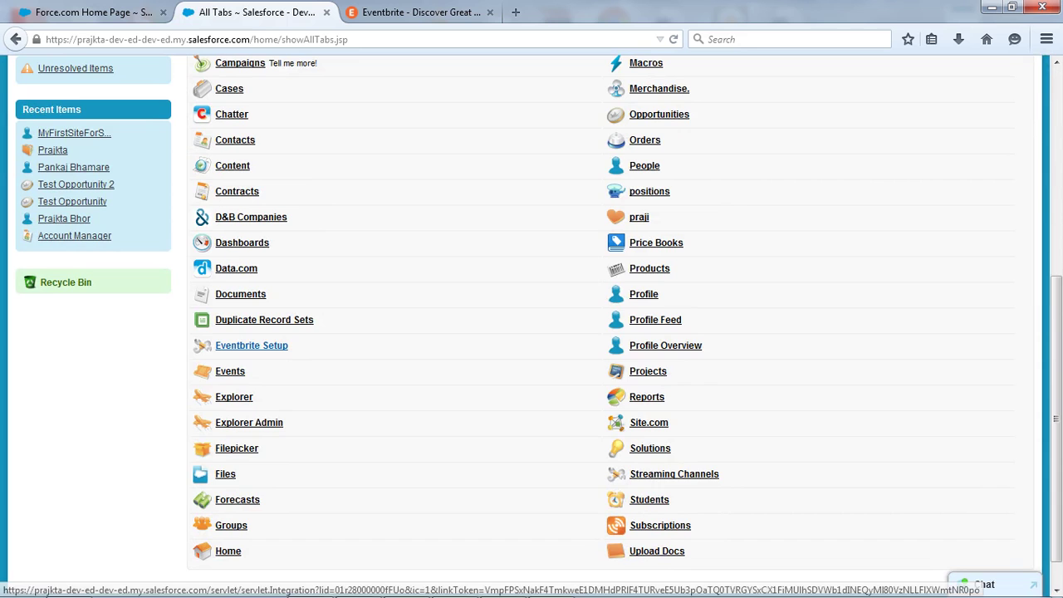
scroll(252, 345, up, 4)
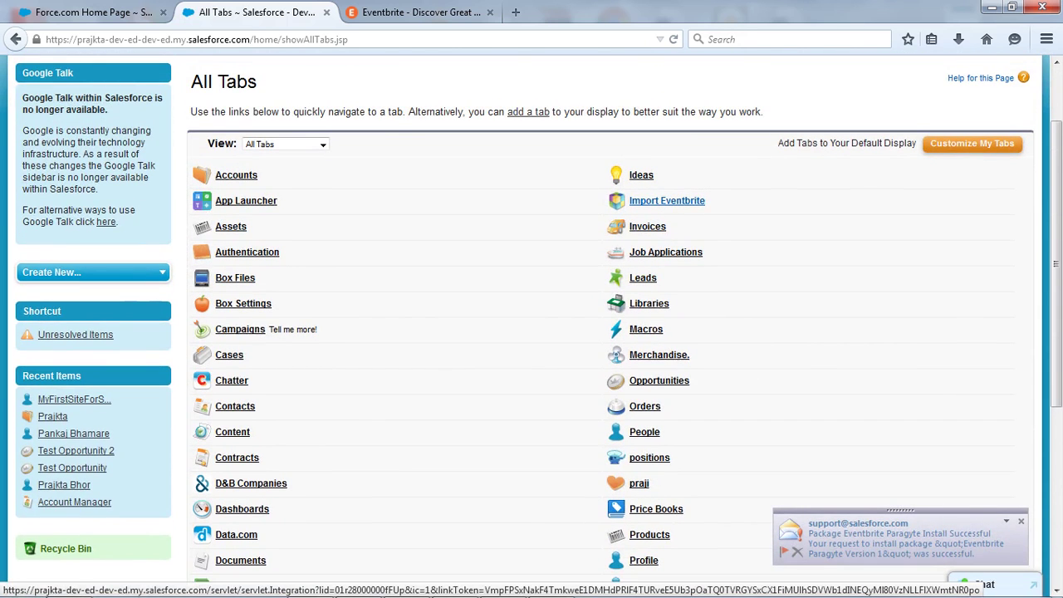
Read the notification e-mail about the Eventbrite Paragyte package installation in Outlook and return to Salesforce
click(905, 543)
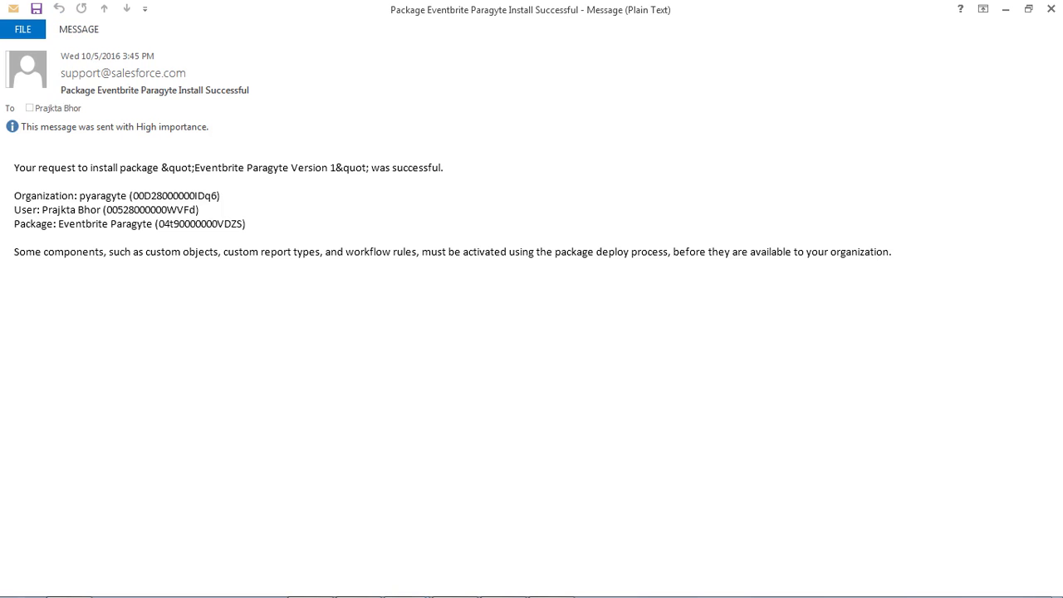
drag(97, 90, 249, 90)
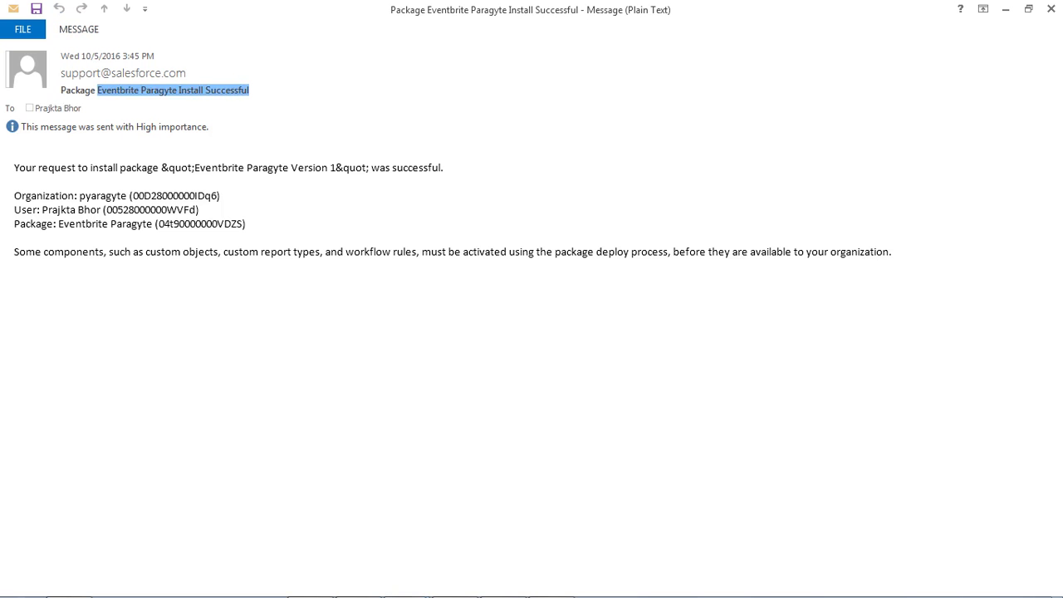
click(1006, 10)
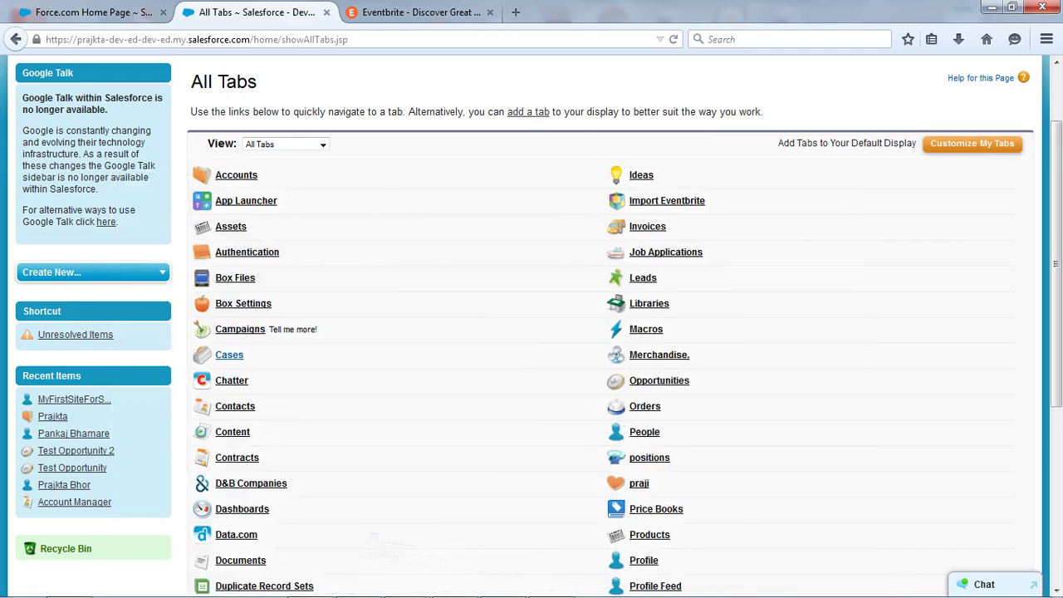
Open Eventbrite Setup from the list of all tabs and check the User Key and App Key credential fields
scroll(611, 332, down, 3)
scroll(531, 333, down, 2)
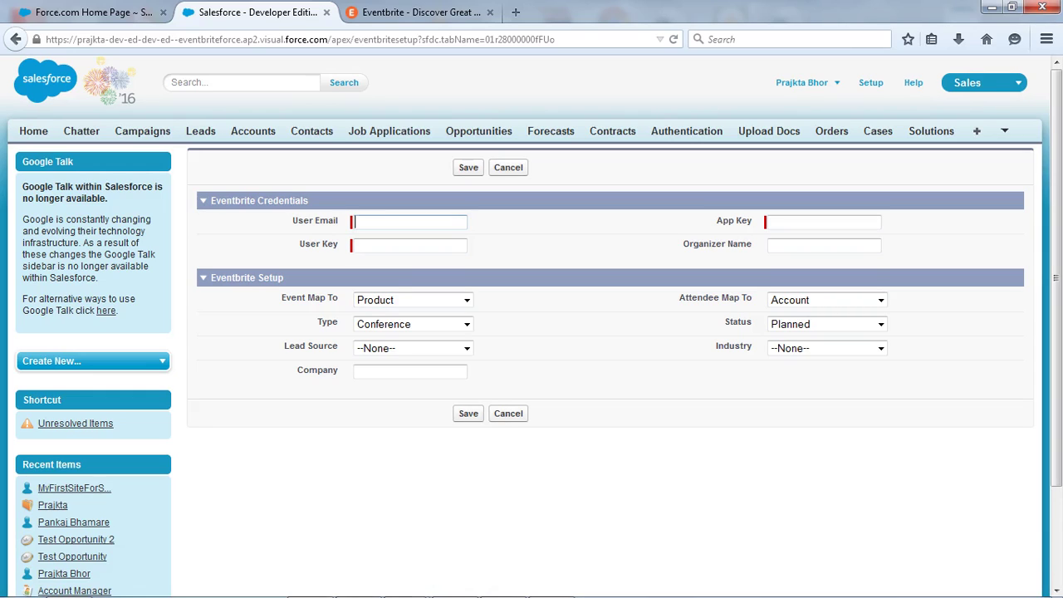
drag(299, 244, 338, 244)
click(333, 259)
drag(717, 221, 751, 221)
Switch to the Eventbrite site and open the account settings of the signed-in user
key(ctrl+Tab)
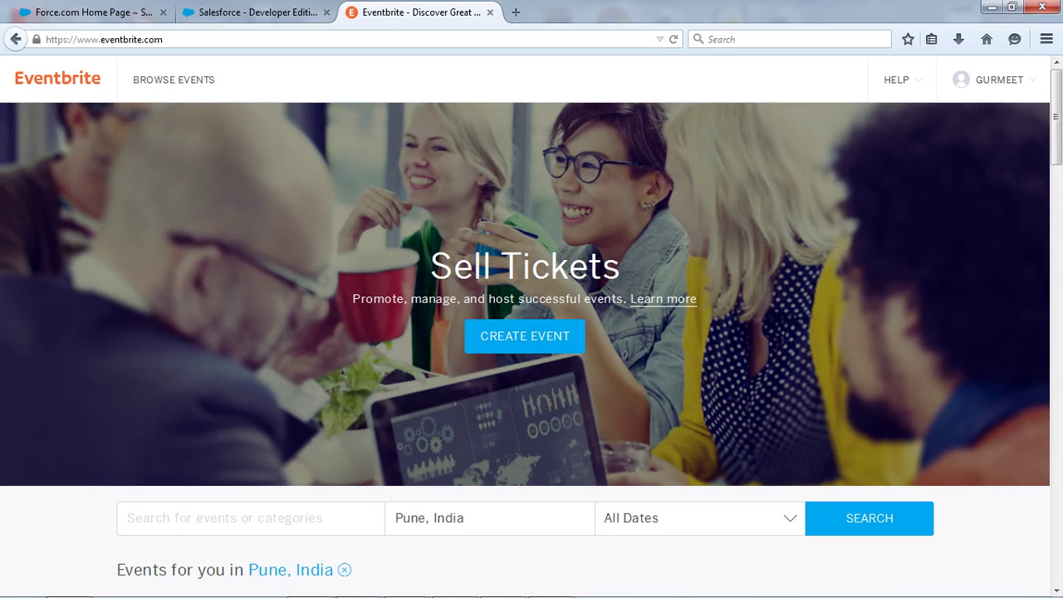
mouse_move(988, 79)
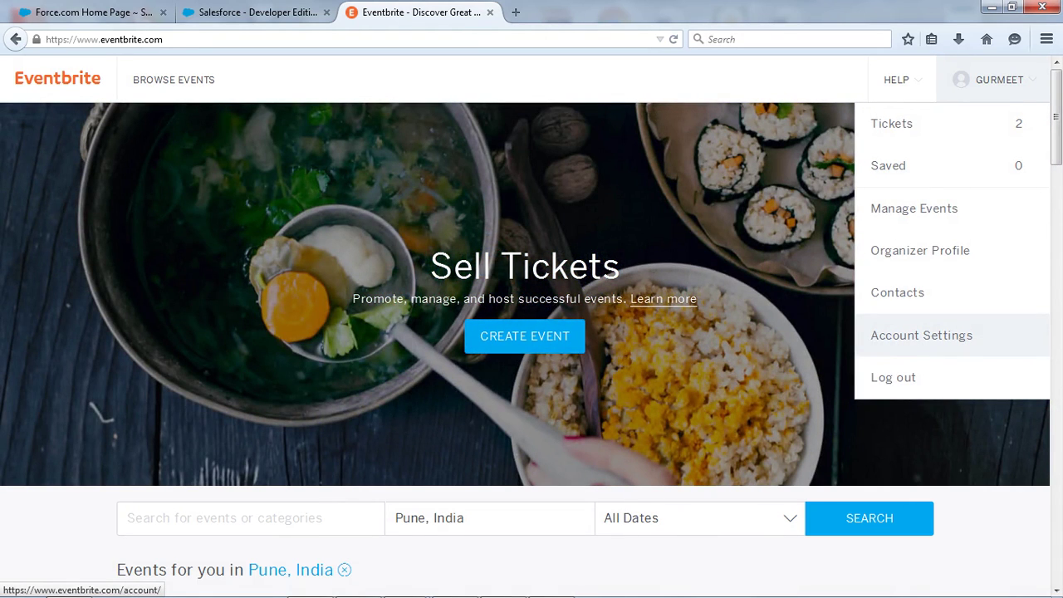
click(921, 334)
Recheck the User Key and App Key fields on the Salesforce setup page and return to Eventbrite
click(253, 12)
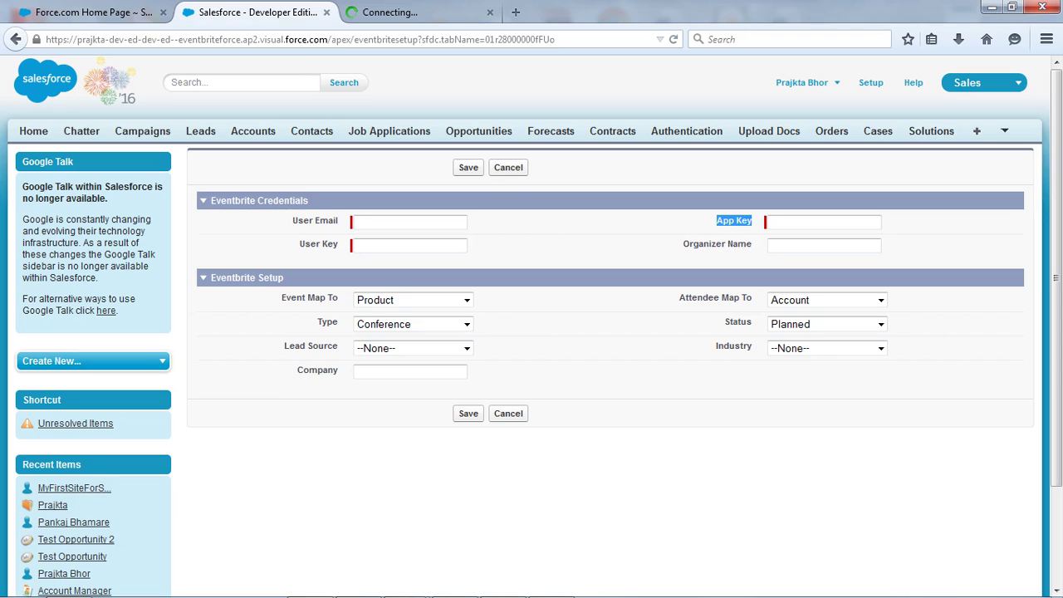
drag(298, 244, 339, 244)
click(723, 220)
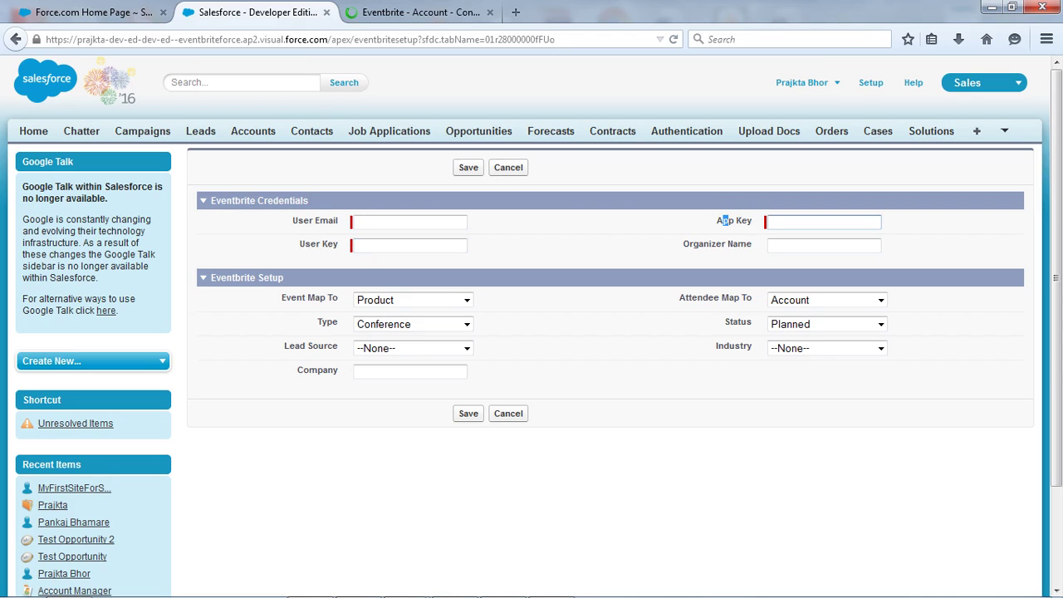
drag(728, 220, 752, 221)
click(421, 11)
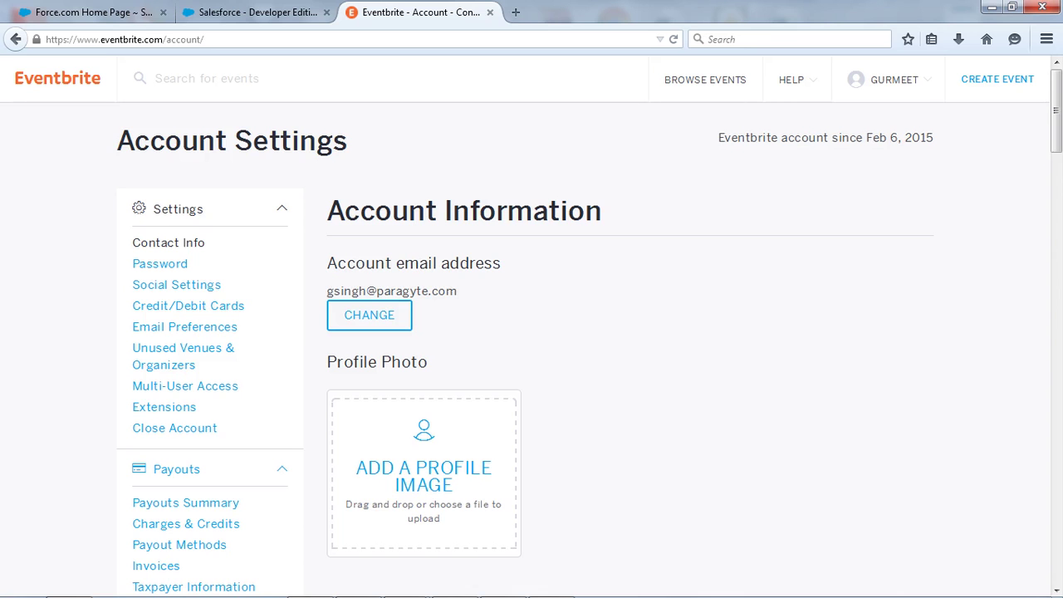
Open App Management in the Eventbrite account settings and reveal the test app's client secret and OAuth tokens
scroll(532, 332, down, 2)
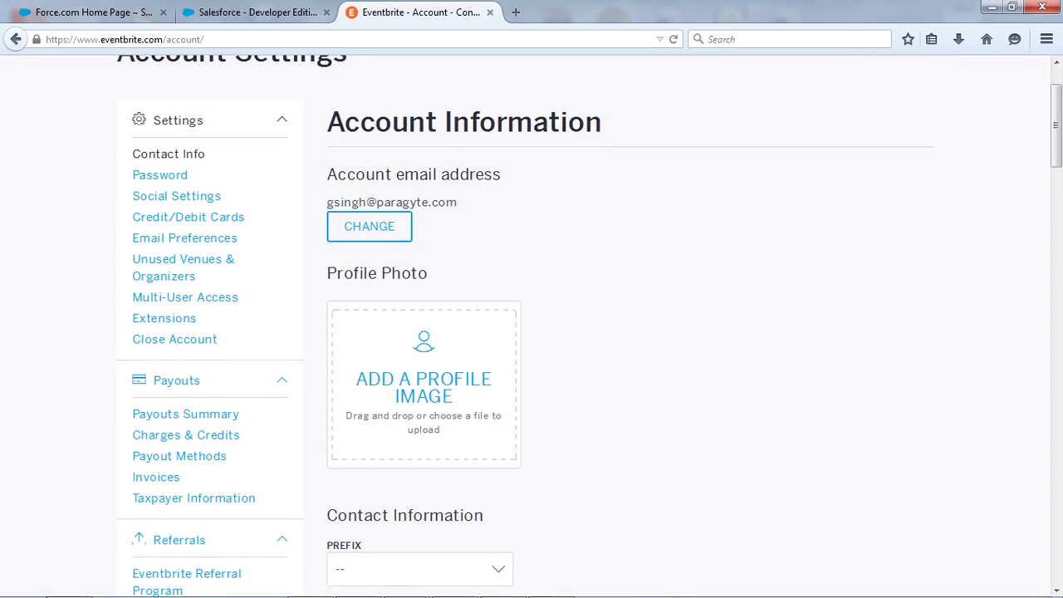
scroll(532, 332, up, 2)
drag(117, 138, 349, 138)
scroll(349, 138, down, 8)
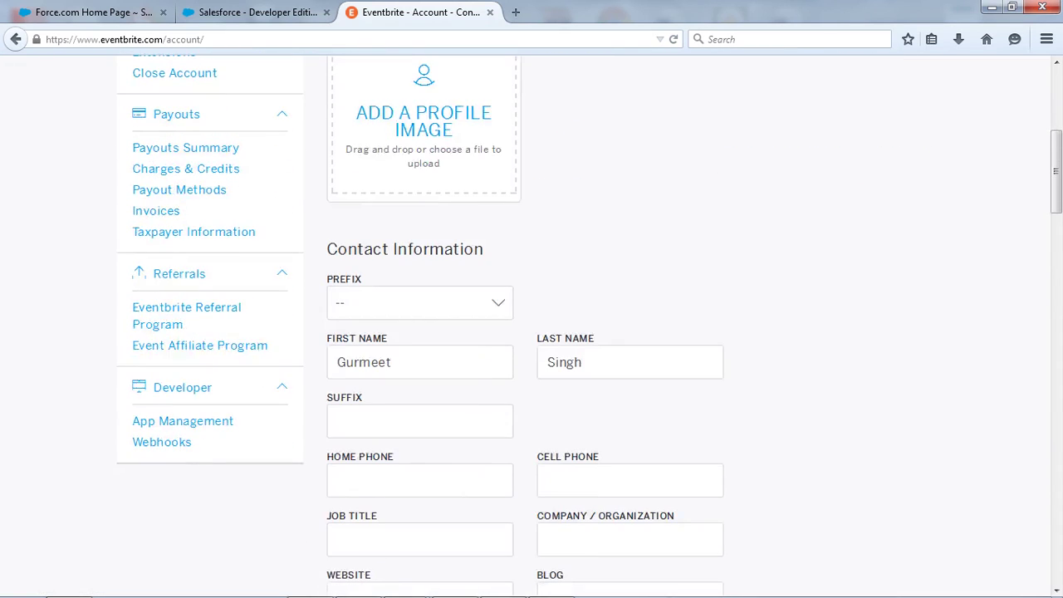
click(183, 421)
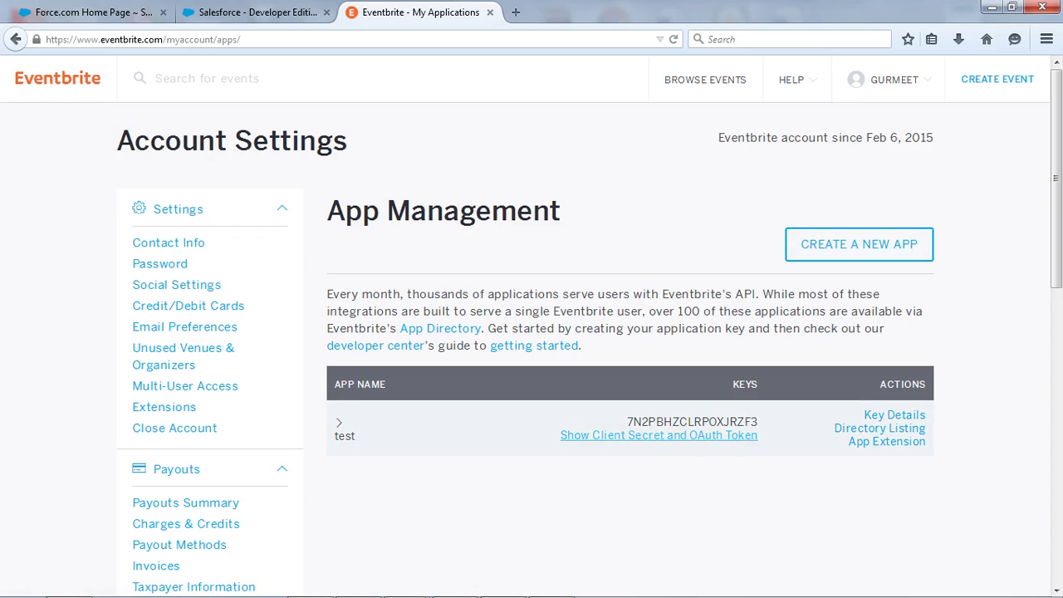
click(658, 435)
scroll(659, 435, down, 2)
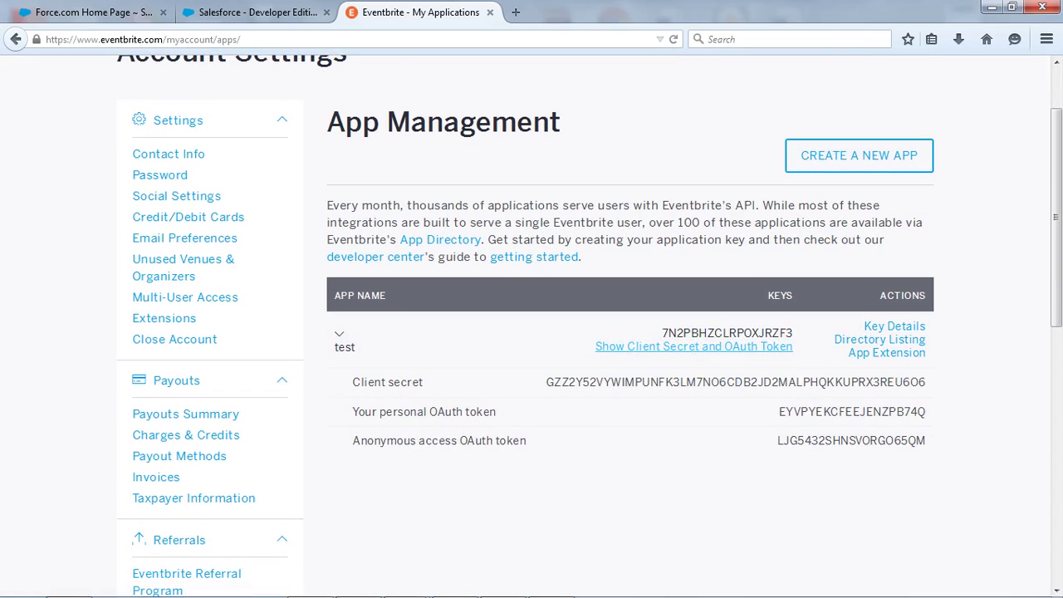
Check the test app's key in Eventbrite App Management and return to the Eventbrite Setup page in Salesforce
drag(661, 333, 797, 343)
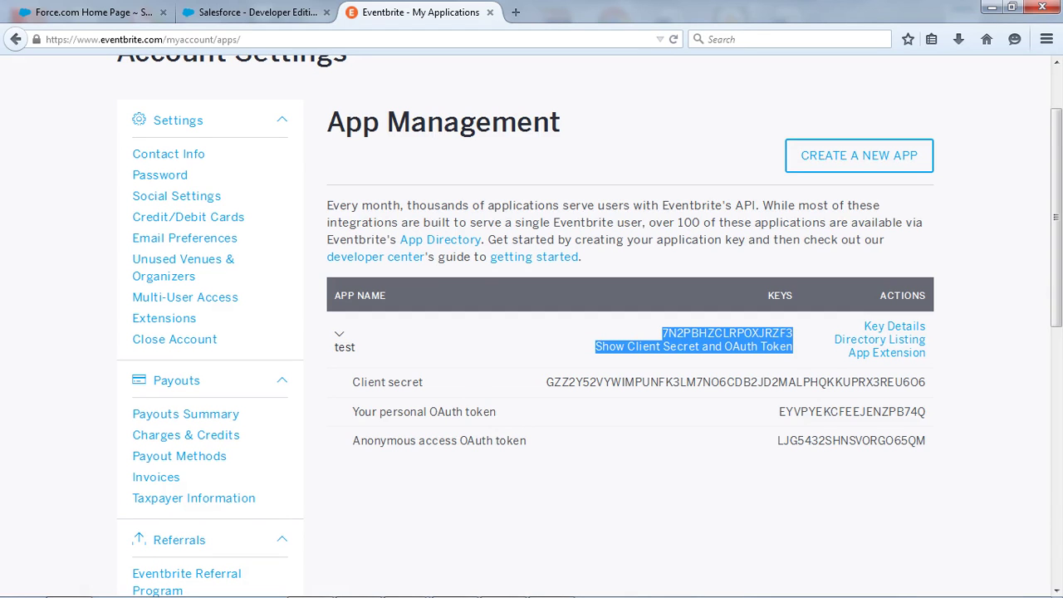
scroll(532, 324, up, 2)
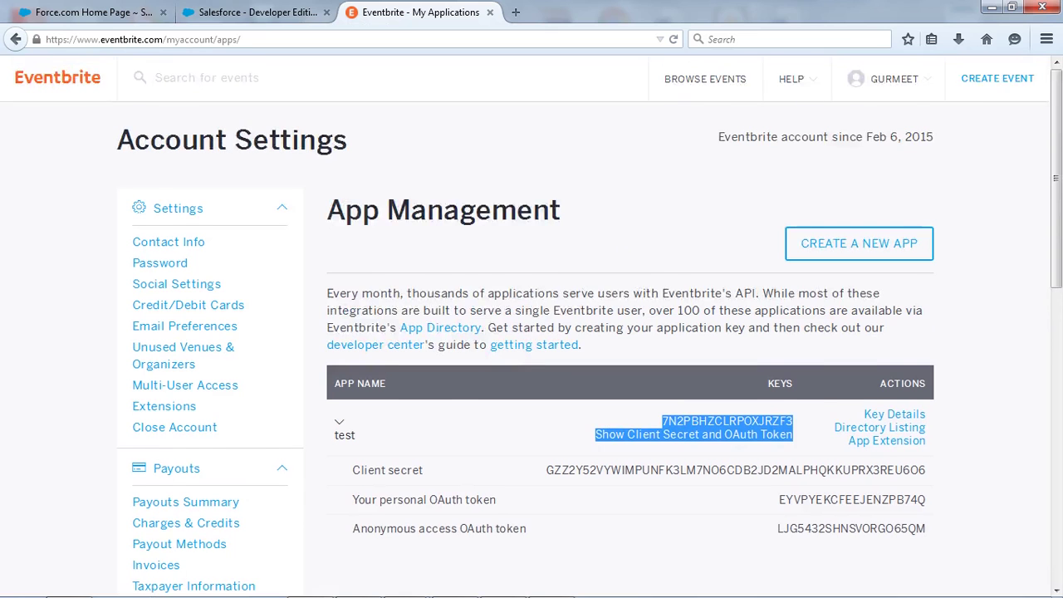
click(258, 13)
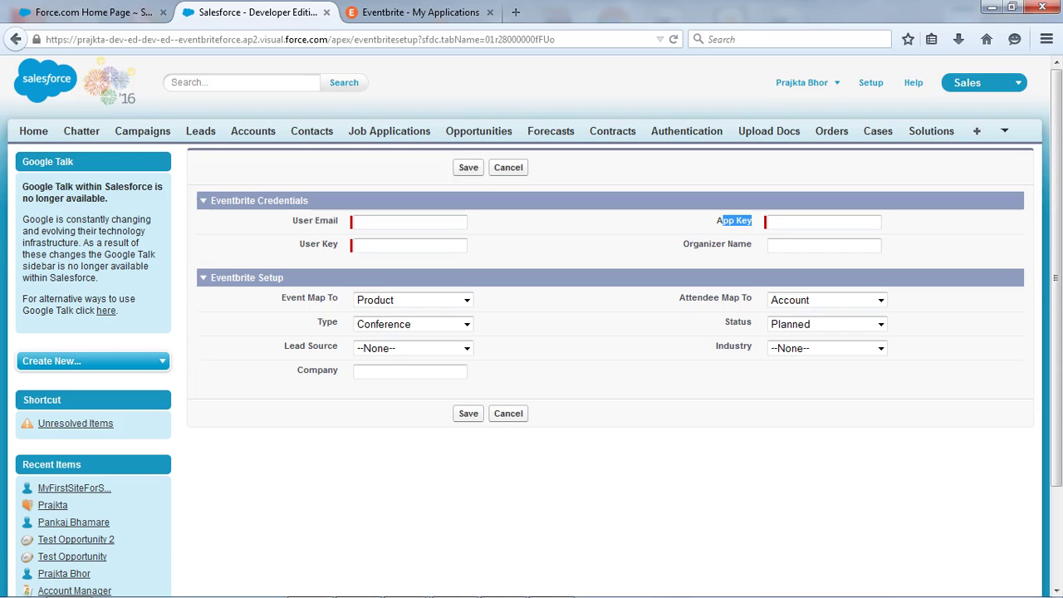
click(411, 223)
click(410, 246)
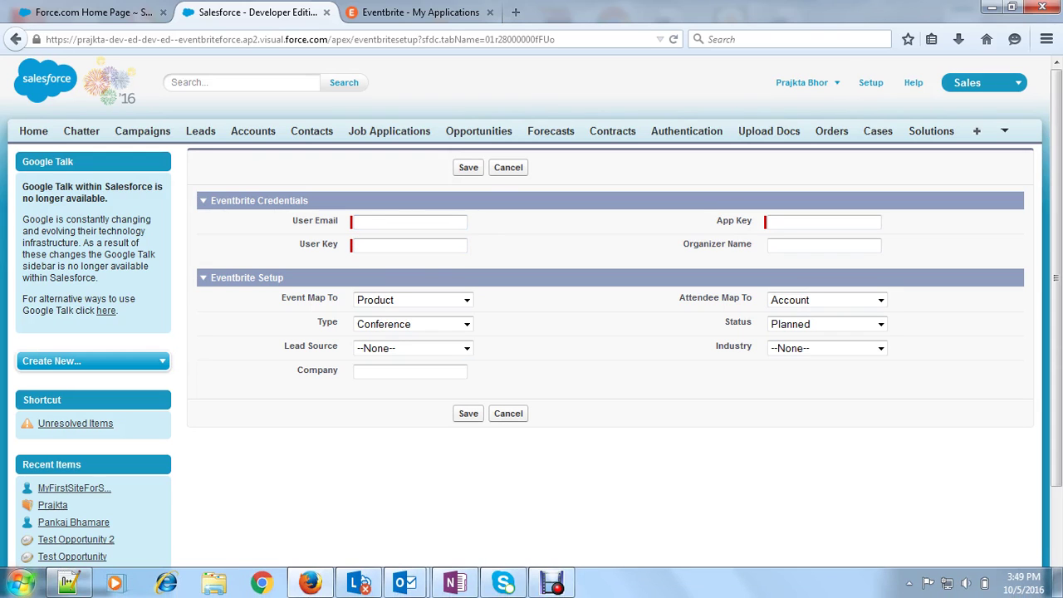
Copy the app key from the Notepad++ note and paste it into the App Key field of Eventbrite Setup
click(69, 583)
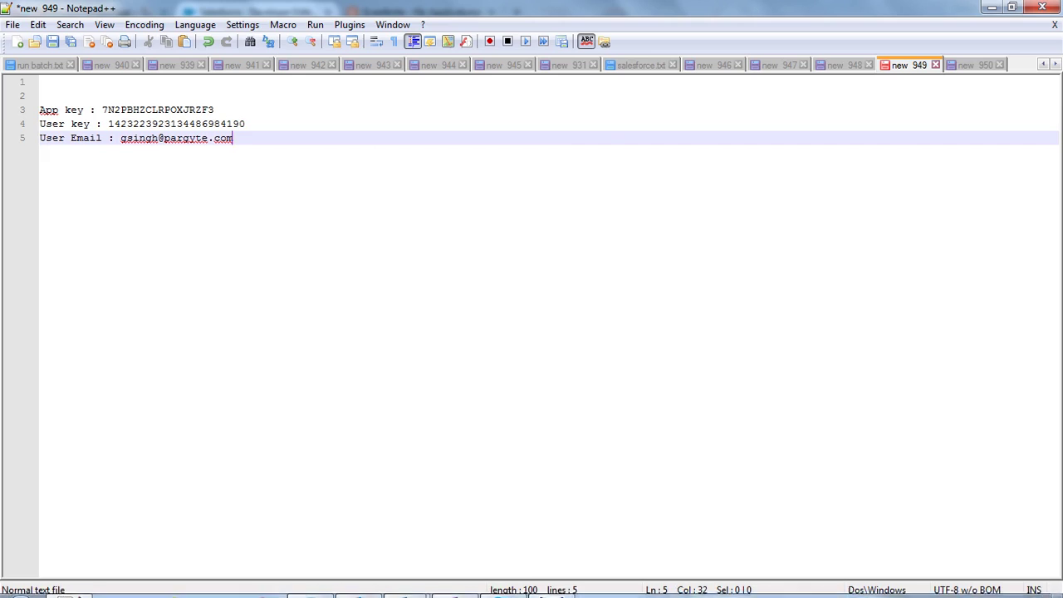
drag(102, 109, 214, 110)
key(ctrl+c)
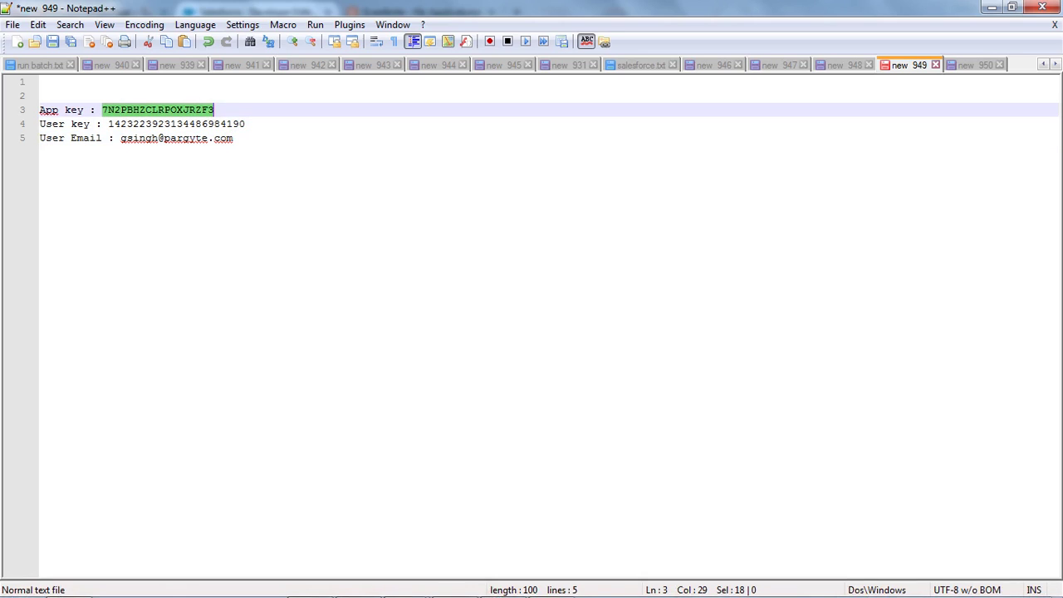
click(992, 7)
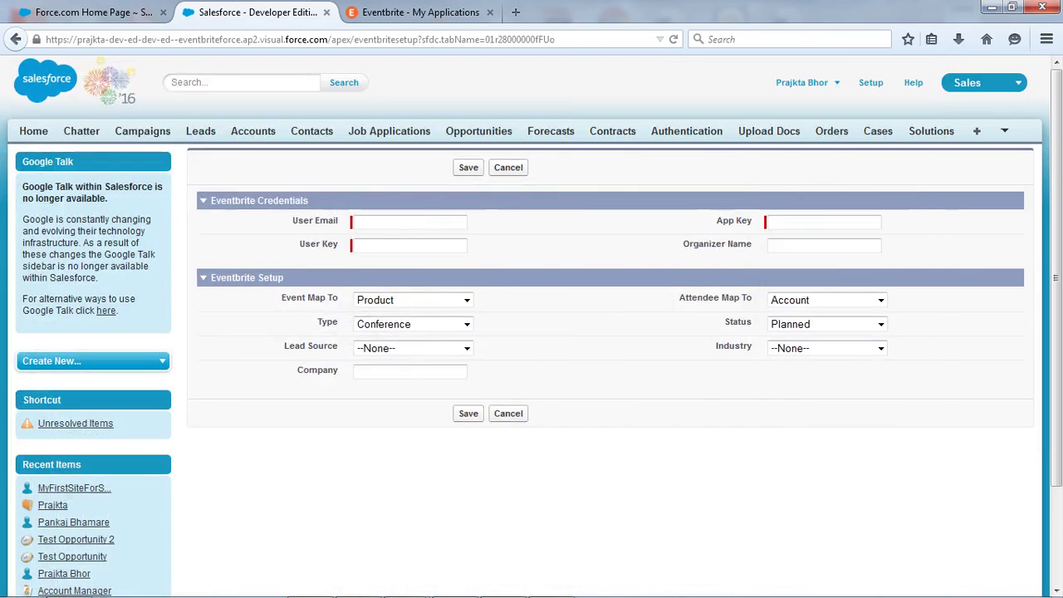
key(ctrl+v)
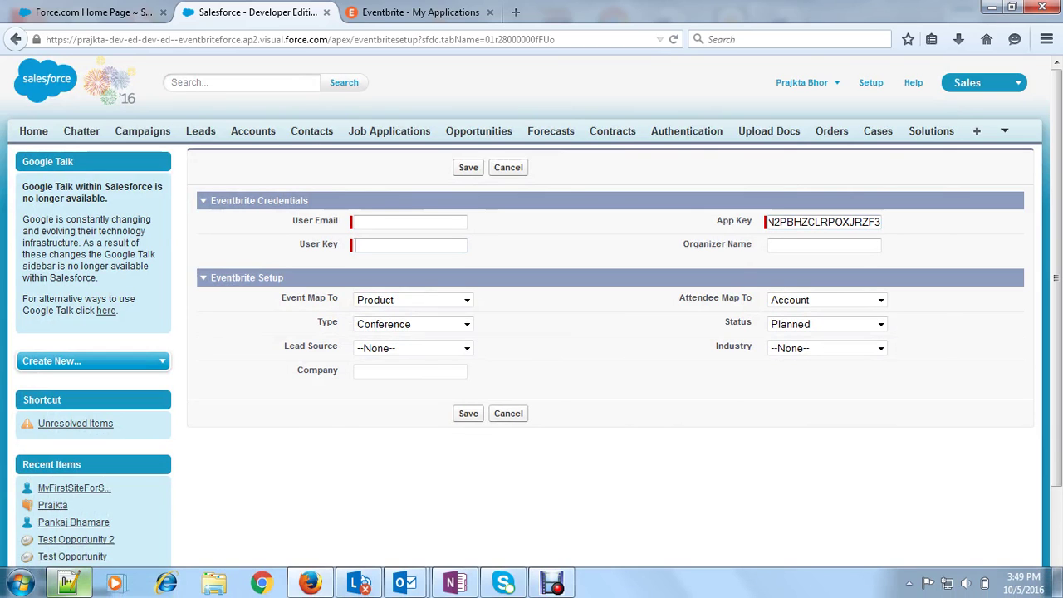
Copy the user key from the Notepad++ note and paste it into the User Key field of Eventbrite Setup
click(73, 586)
drag(108, 124, 245, 123)
key(ctrl+c)
click(992, 8)
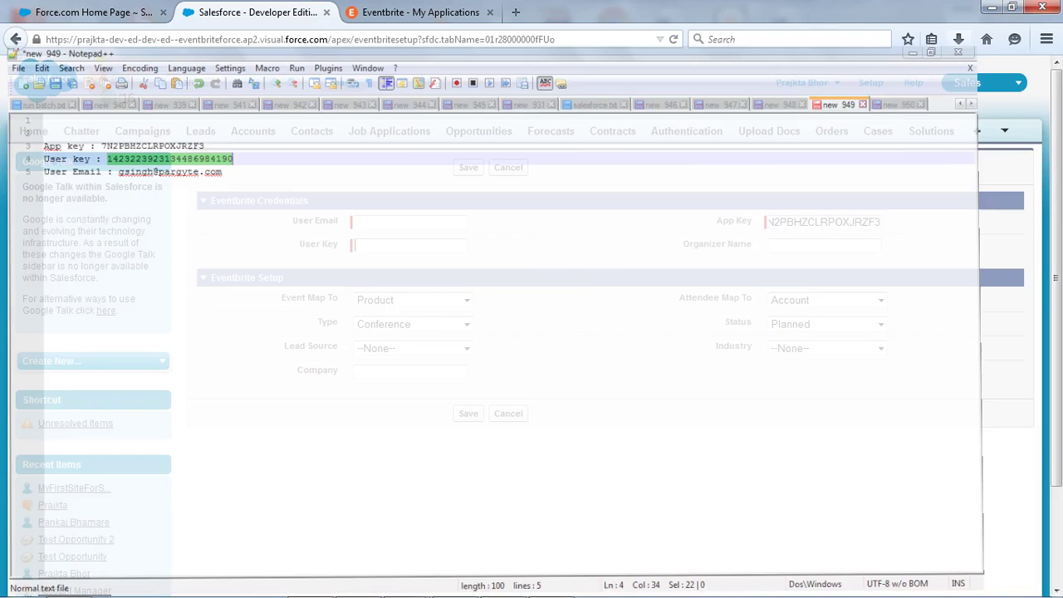
key(ctrl+v)
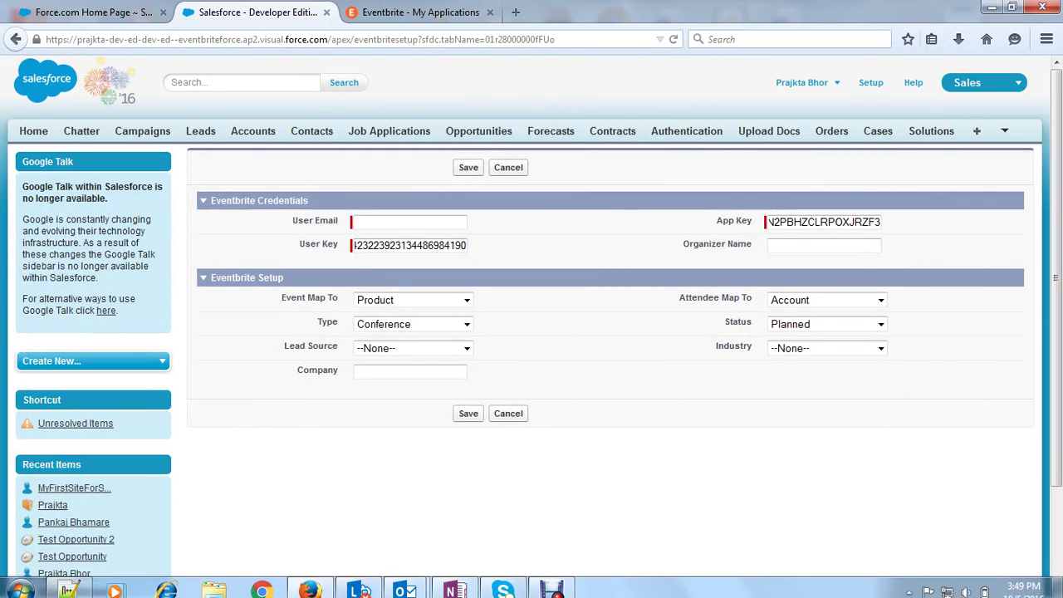
Copy the user's e-mail from the Notepad++ note into User Email and set the Organizer Name to Paragyte
click(69, 583)
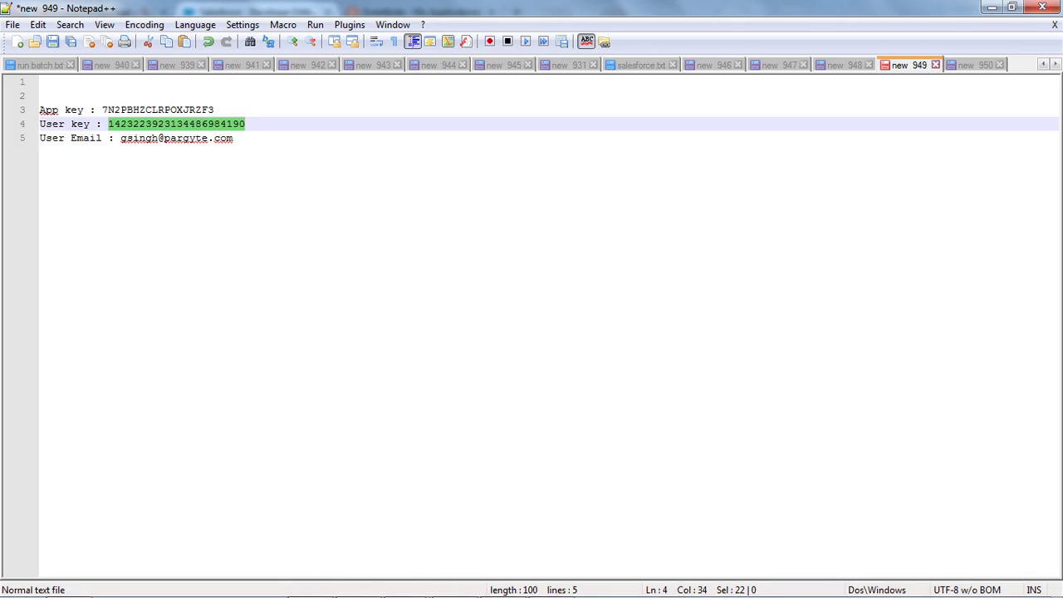
drag(121, 139, 234, 139)
key(ctrl+c)
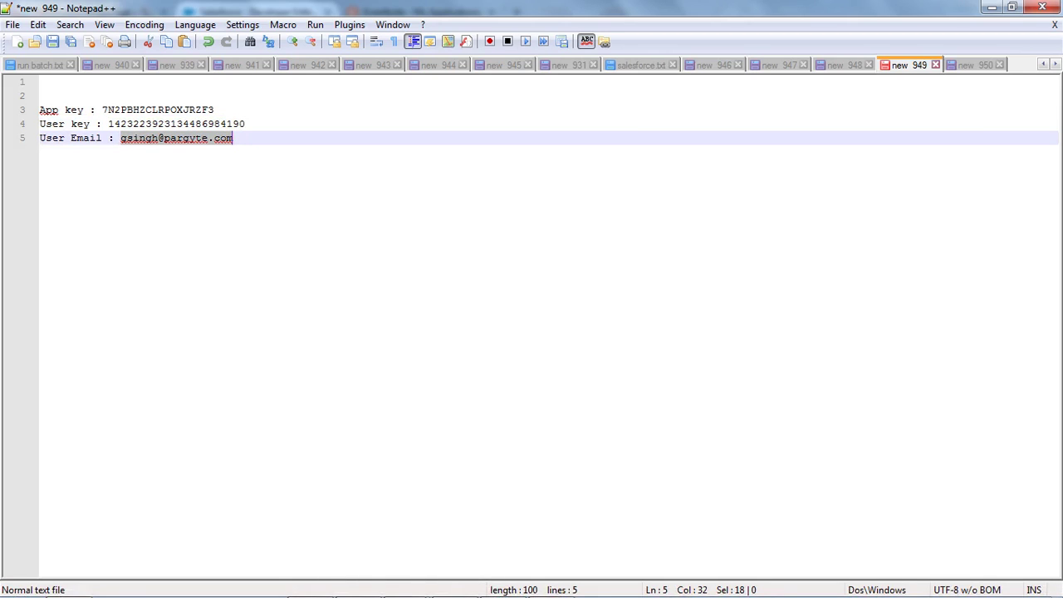
click(992, 7)
click(410, 223)
key(ctrl+v)
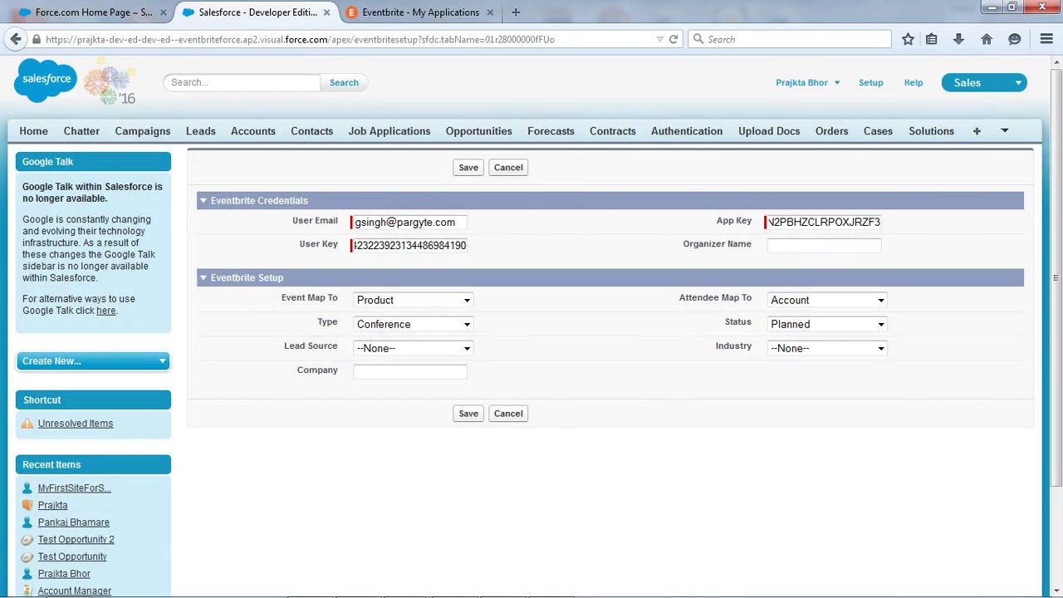
click(824, 245)
text(Paragyte)
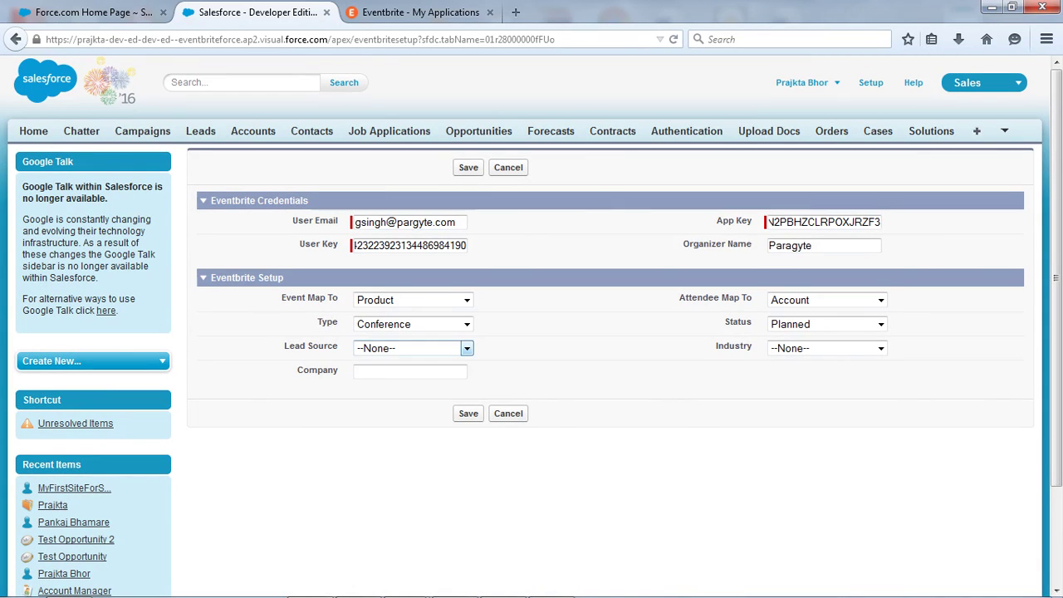
Set Event Map To to Campaign in the Eventbrite Setup section
drag(285, 277, 210, 277)
drag(340, 298, 281, 297)
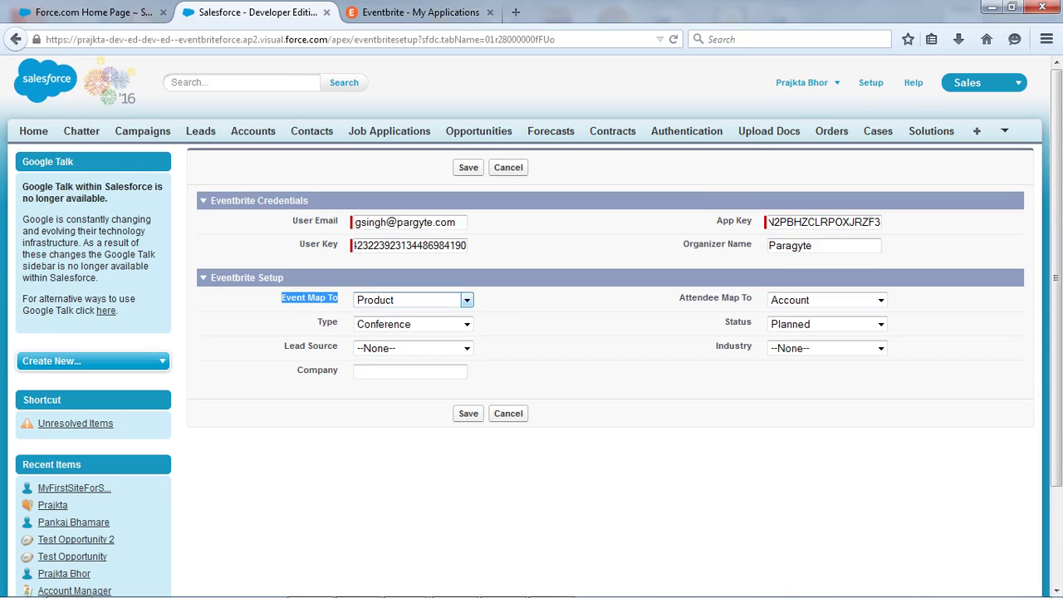
click(466, 300)
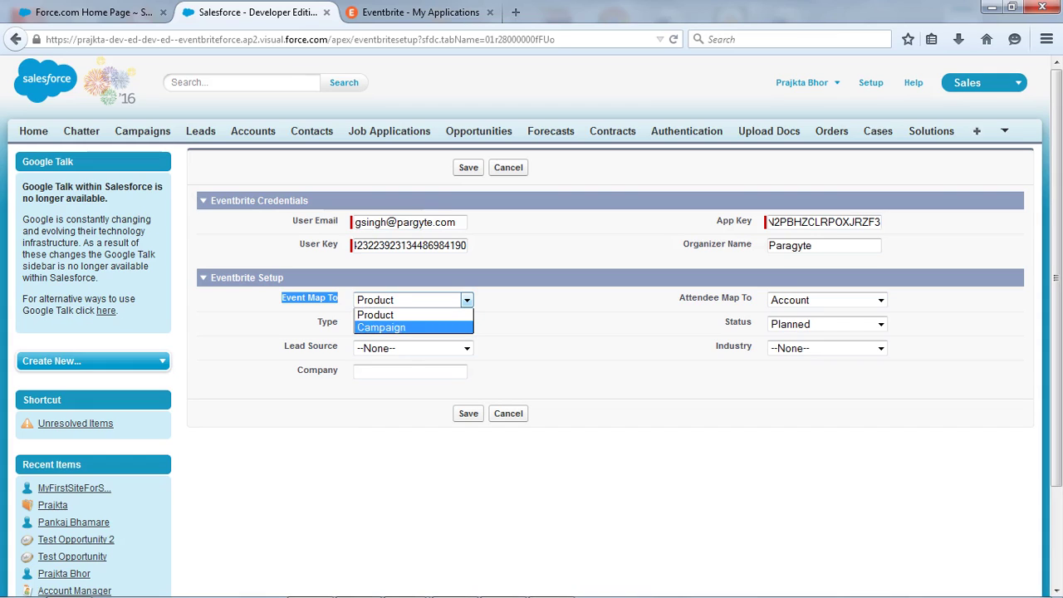
click(381, 327)
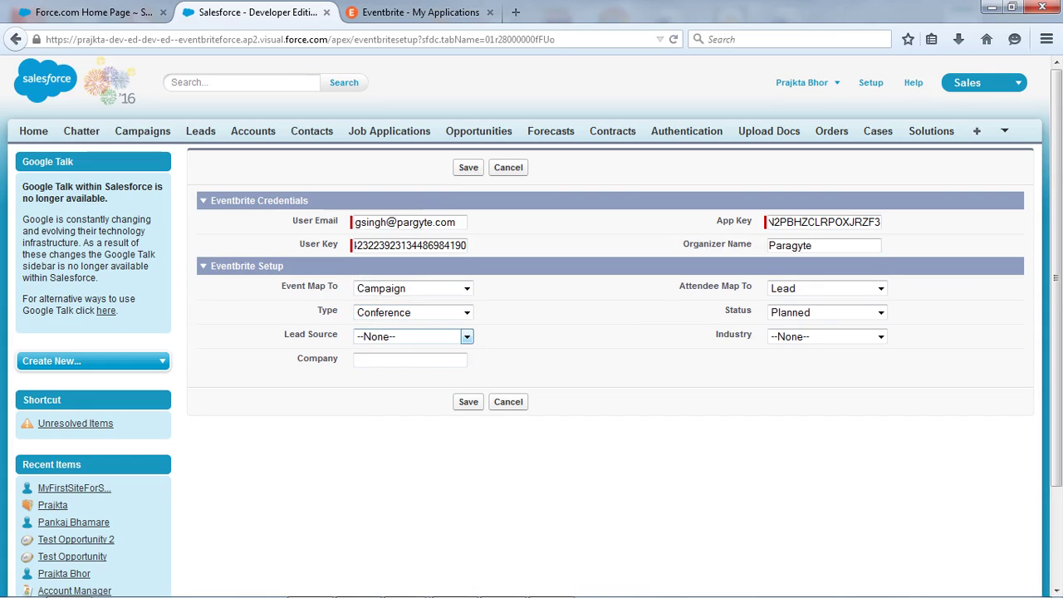
Try mapping attendees to Account in the Eventbrite Setup section
drag(680, 286, 752, 286)
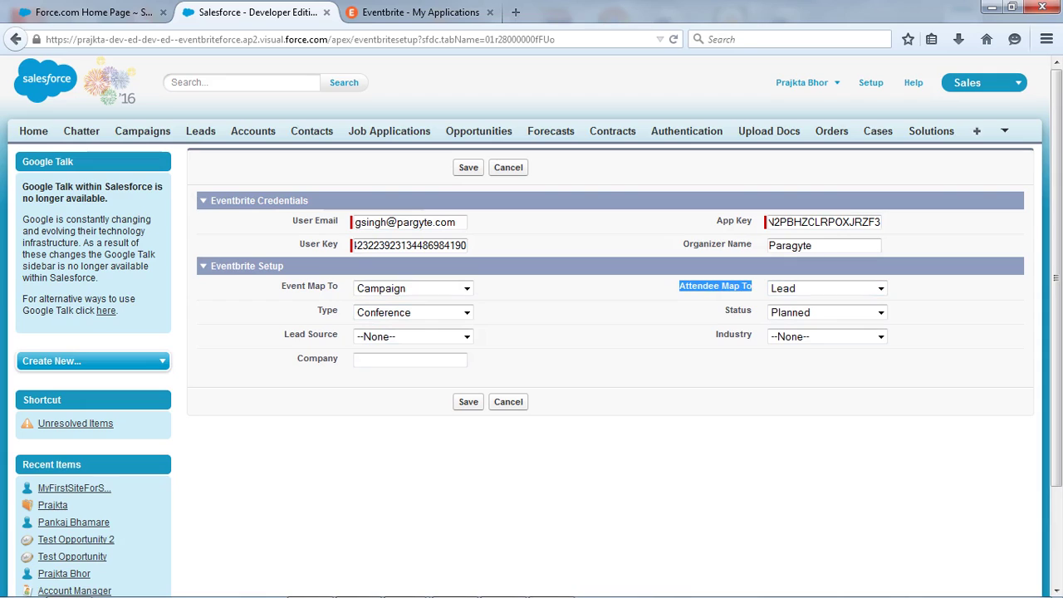
click(880, 289)
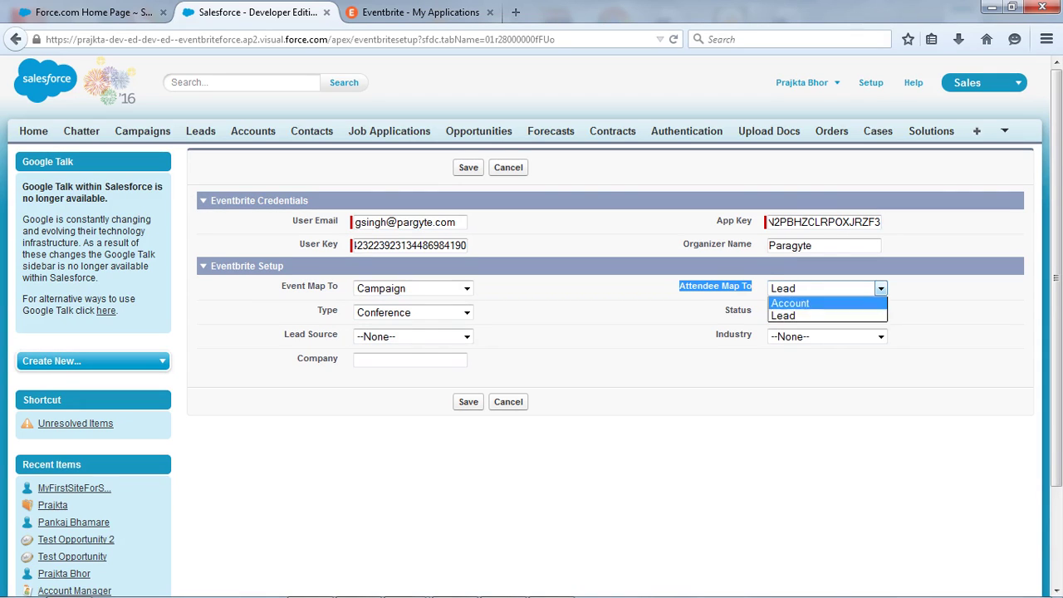
click(790, 303)
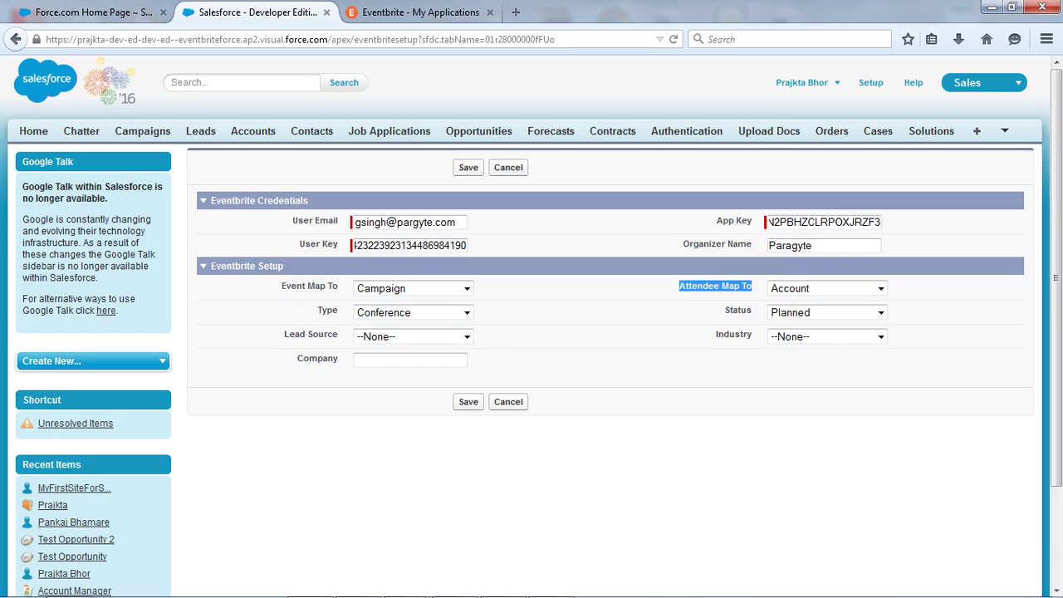
key(Down)
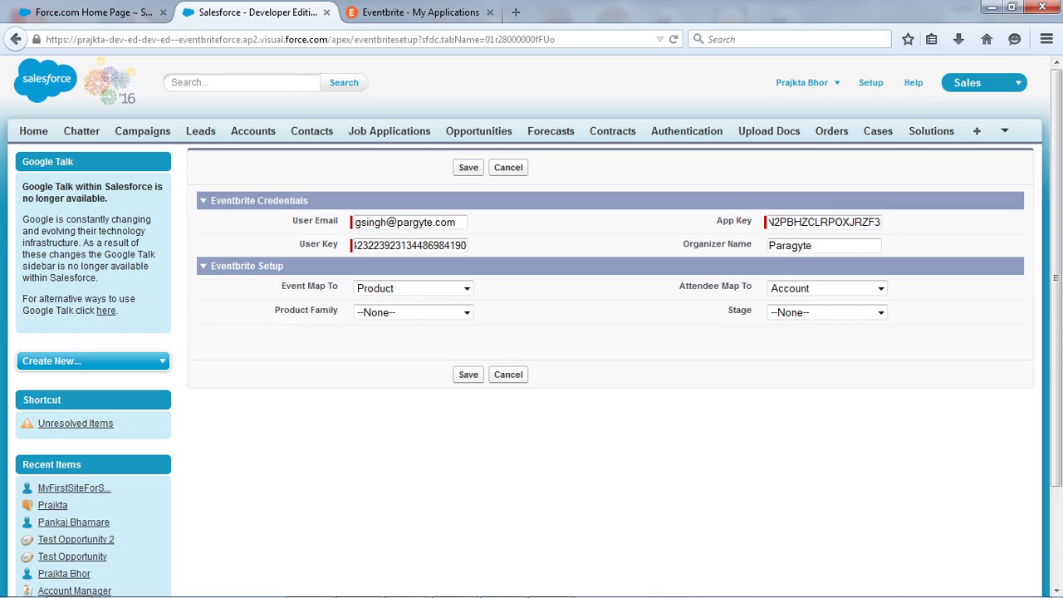
Map events to Campaign again and check the Attendee Map To options, keeping Lead selected
click(466, 289)
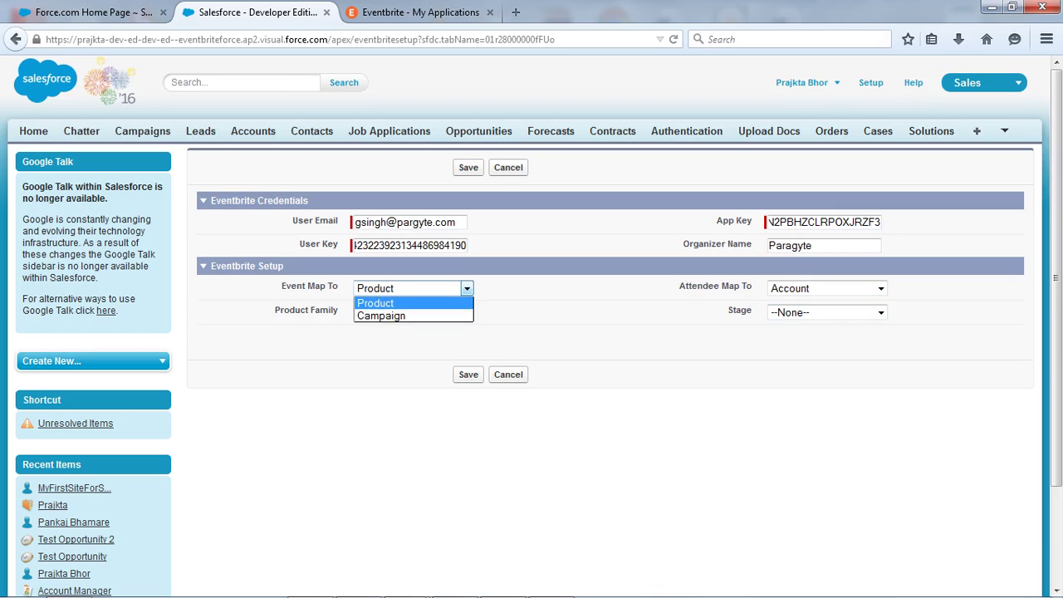
key(Down)
key(Return)
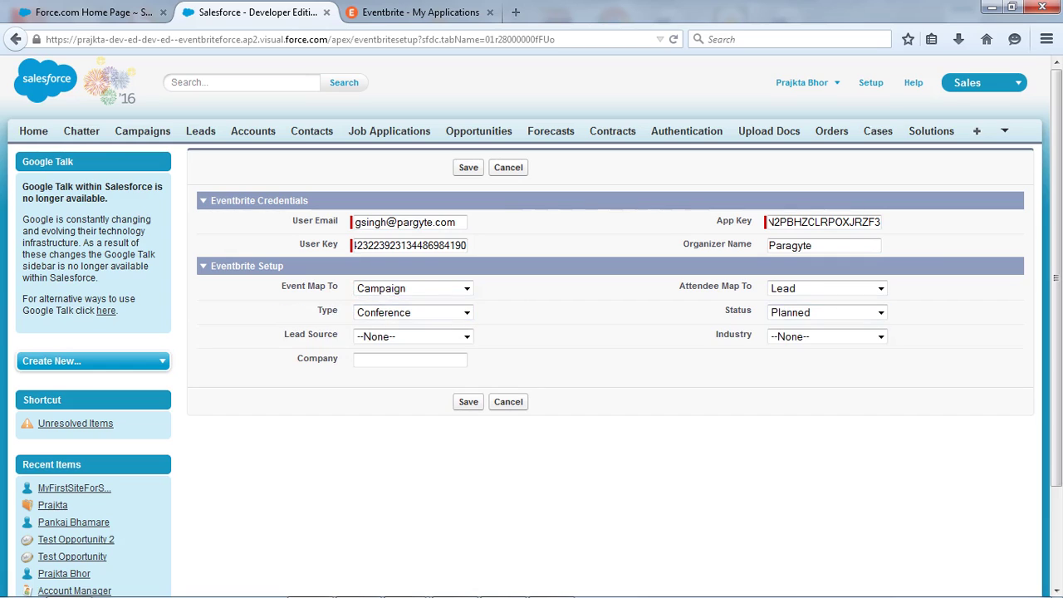
drag(680, 286, 753, 286)
click(880, 288)
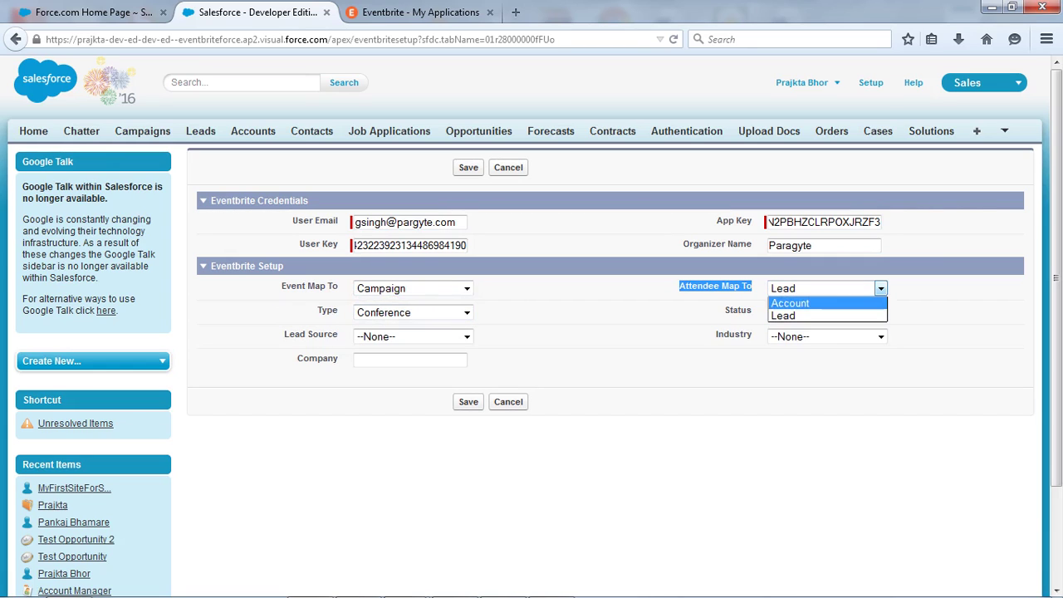
click(939, 320)
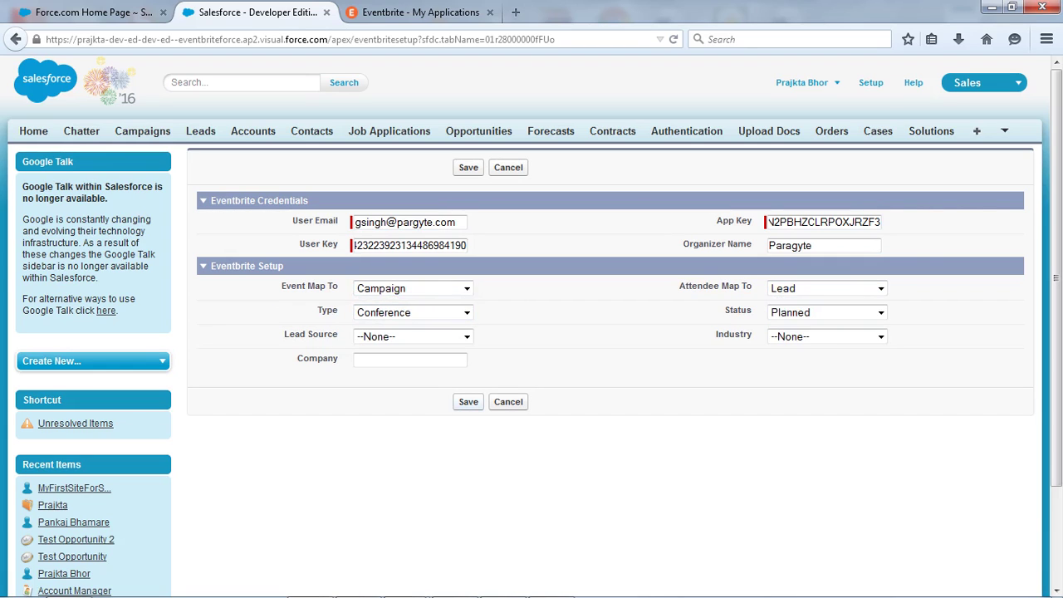
Set the Lead Source to Web and choose Conference as the campaign Type
click(467, 336)
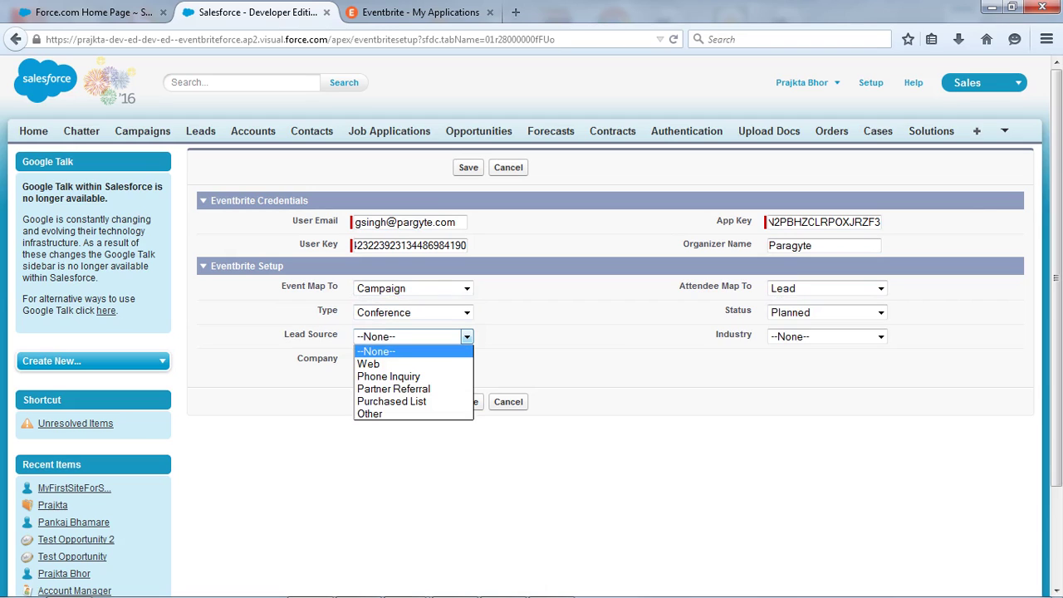
click(368, 364)
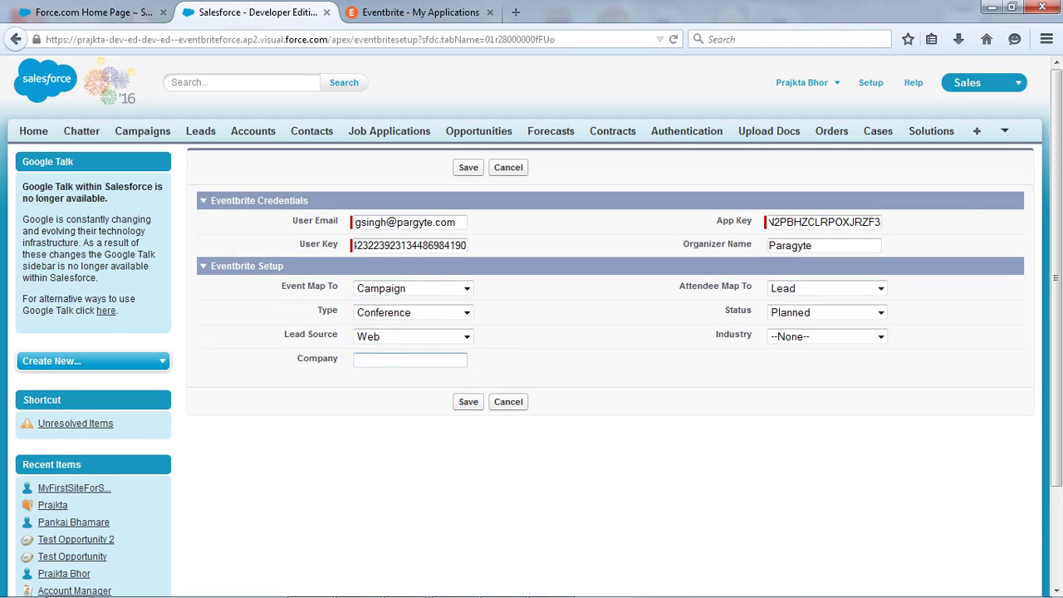
click(467, 312)
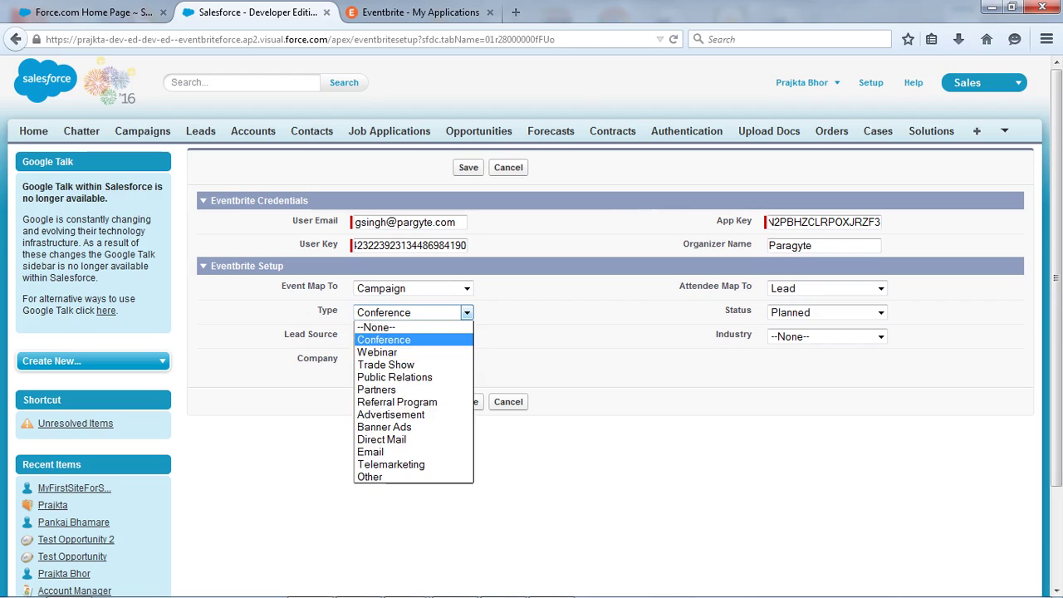
click(384, 339)
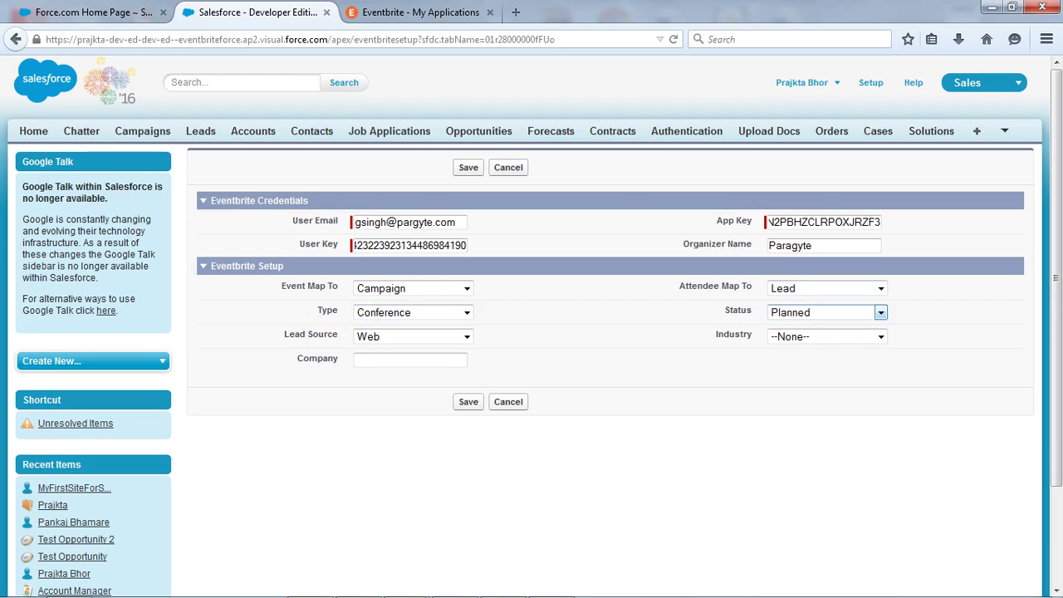
Set the Industry to Engineering and the Company to Paragyte, and save the Eventbrite configuration
click(880, 336)
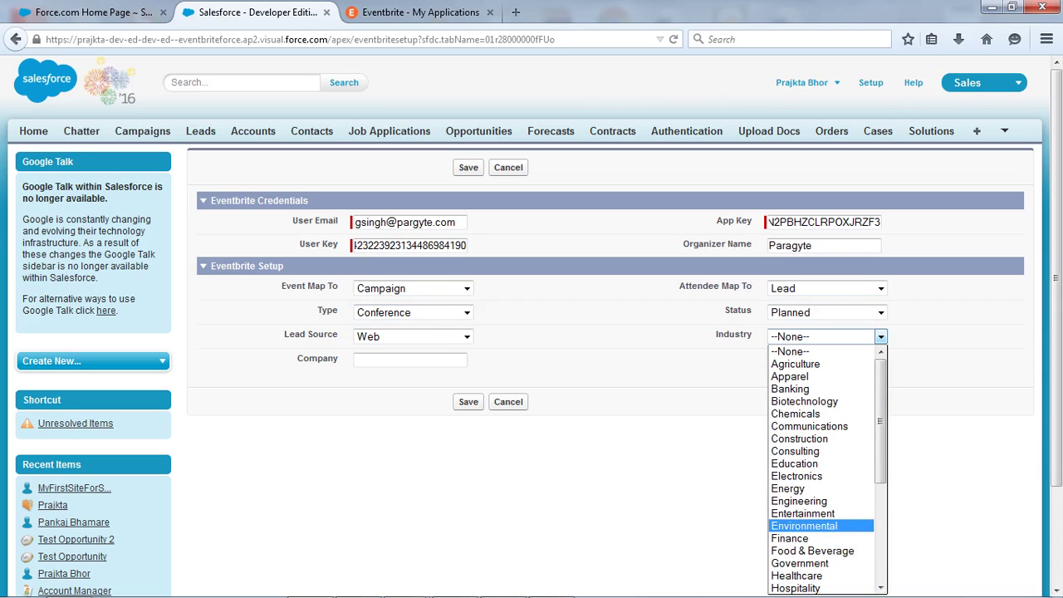
click(799, 502)
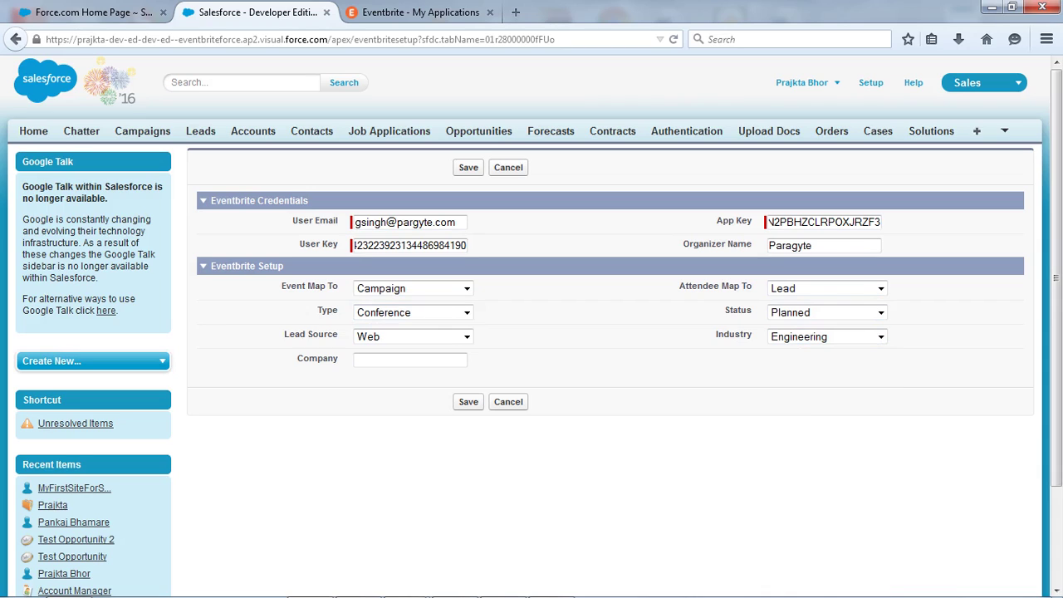
click(410, 360)
text(Paragyt)
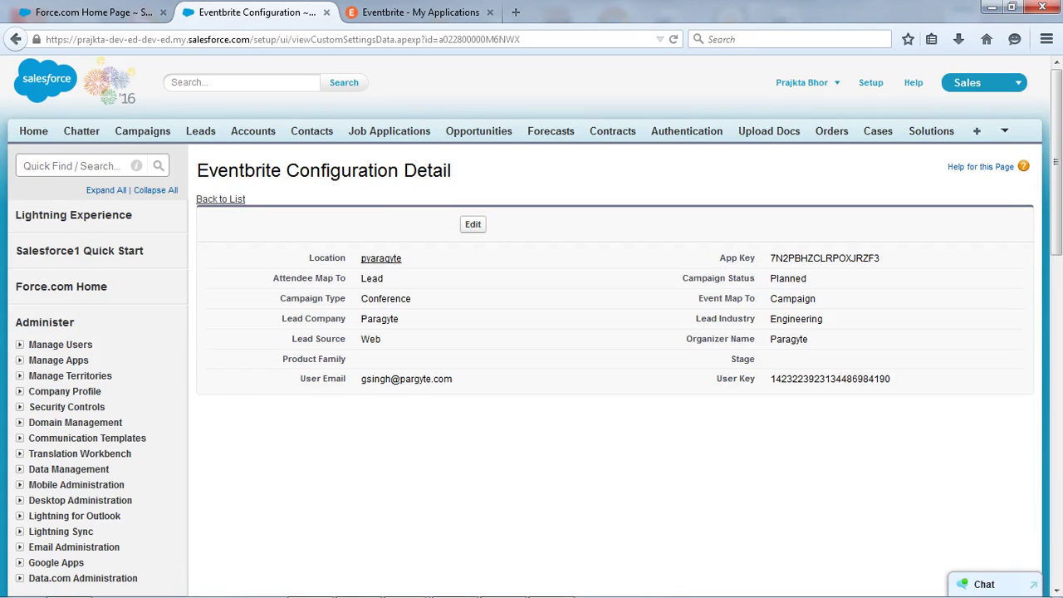
Open the Eventbrite event sync wizard from the list of all tabs and check its App Key and User Key fields
click(976, 131)
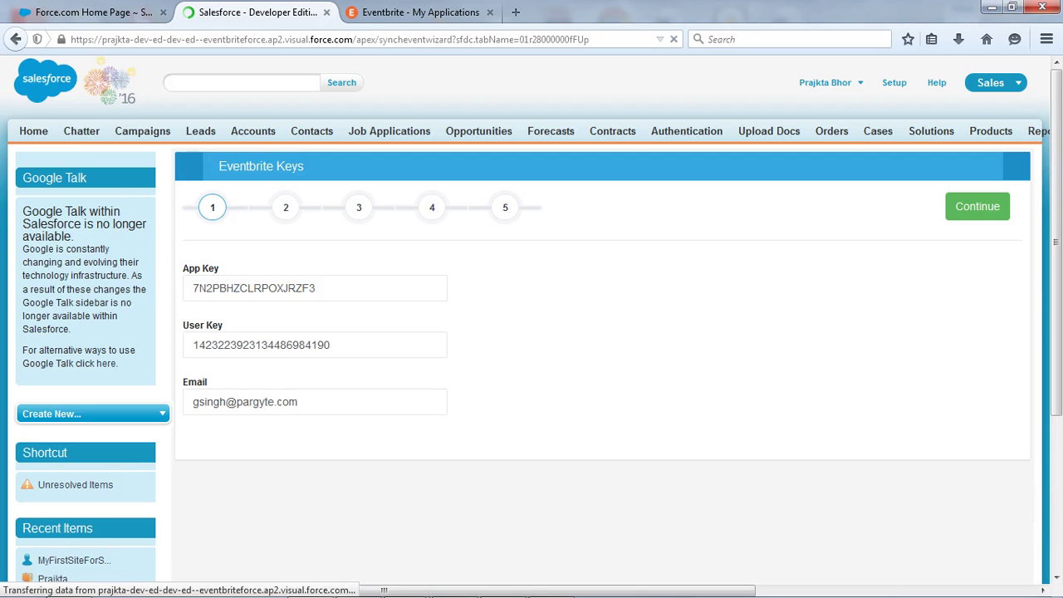
drag(316, 289, 192, 288)
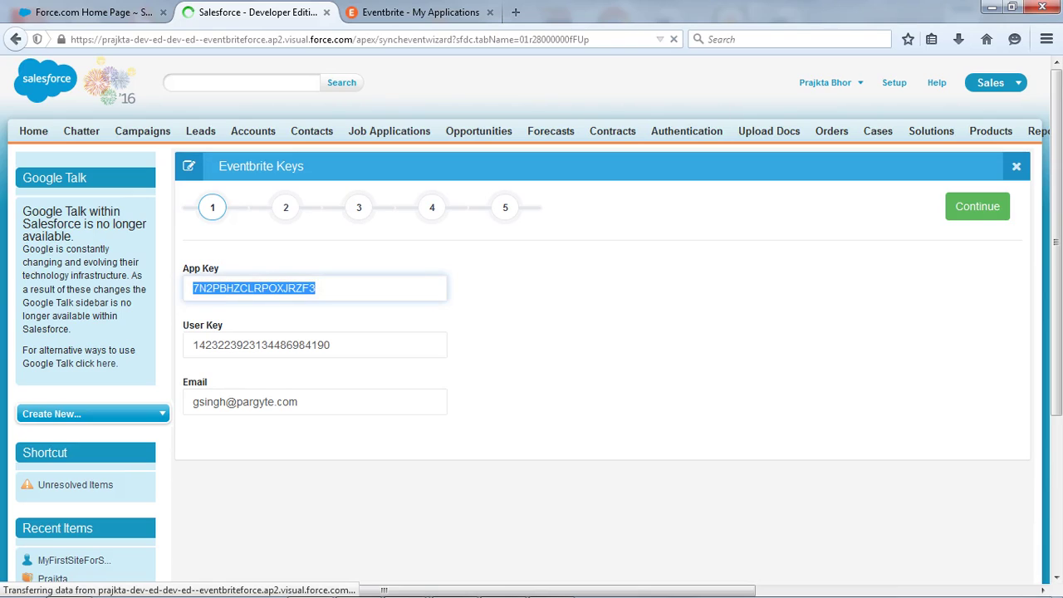
drag(331, 345, 193, 345)
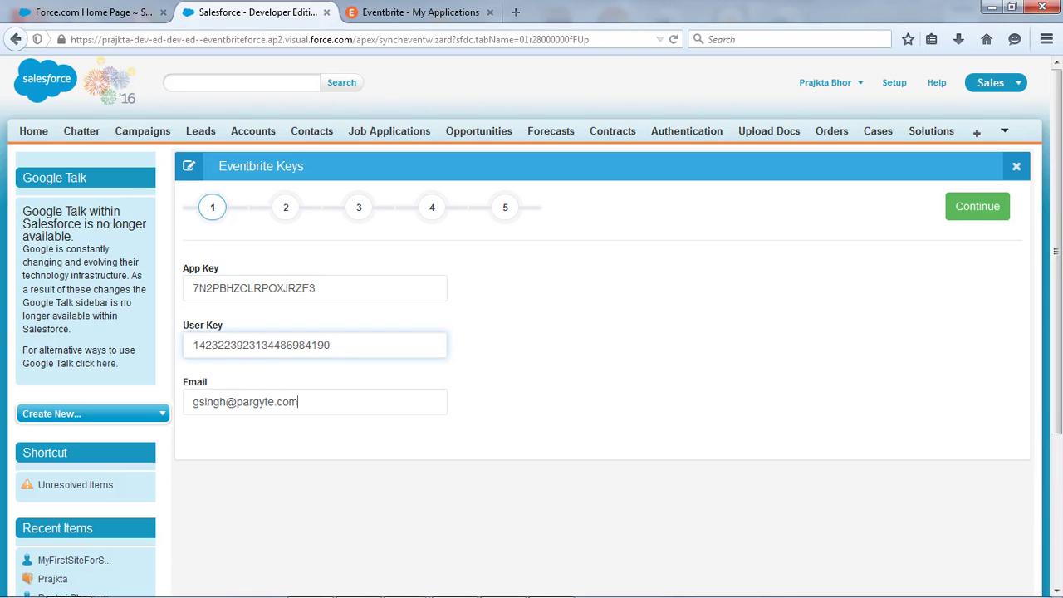
Check the wizard's Email field, switch to Eventbrite and start a new event titled "musical event"
drag(298, 402, 193, 402)
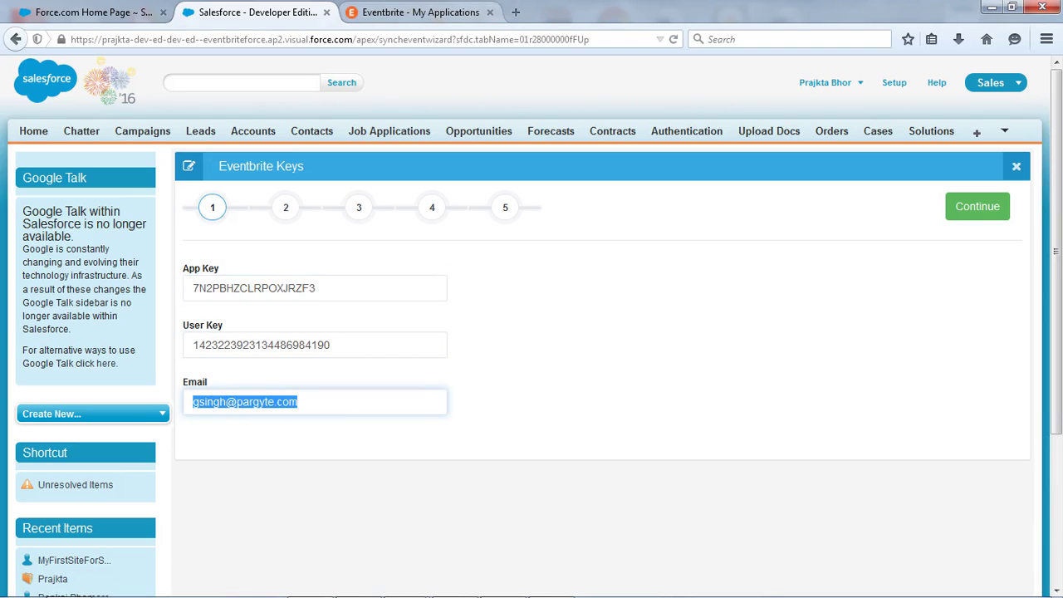
key(ctrl+Tab)
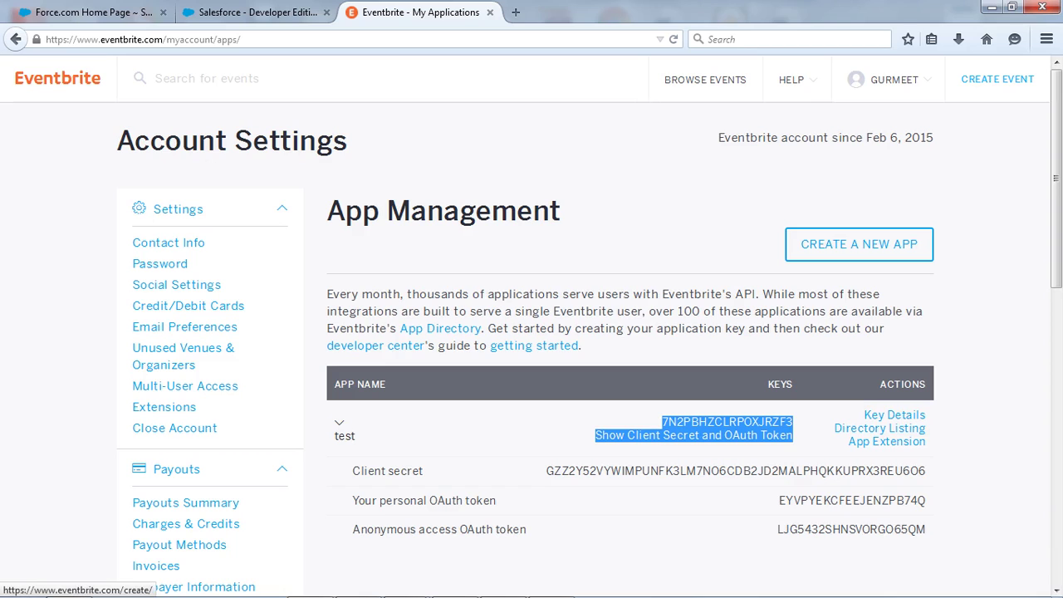
click(997, 79)
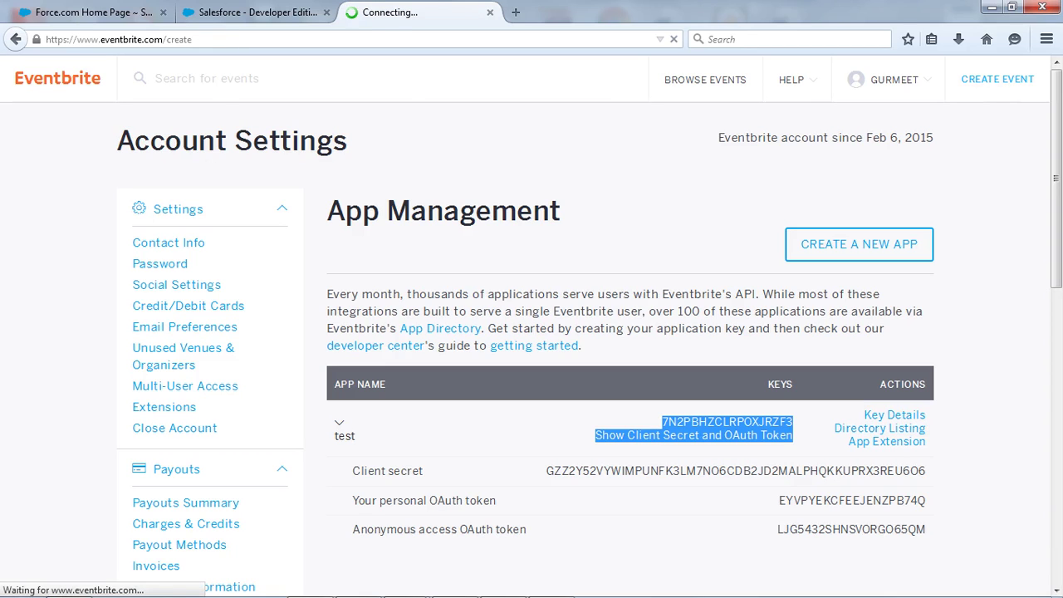
scroll(531, 326, down, 2)
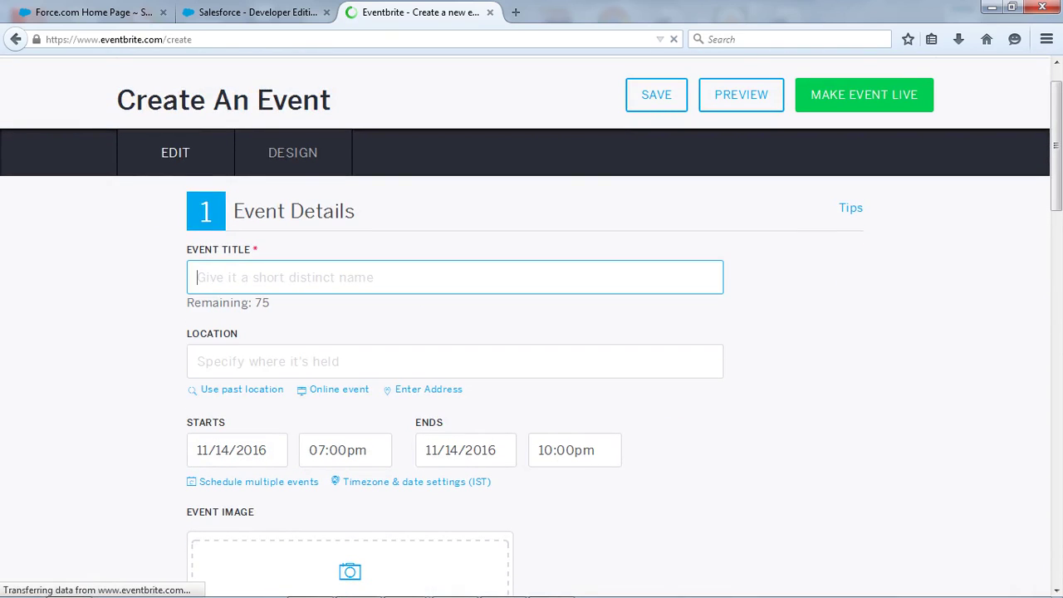
text(mu)
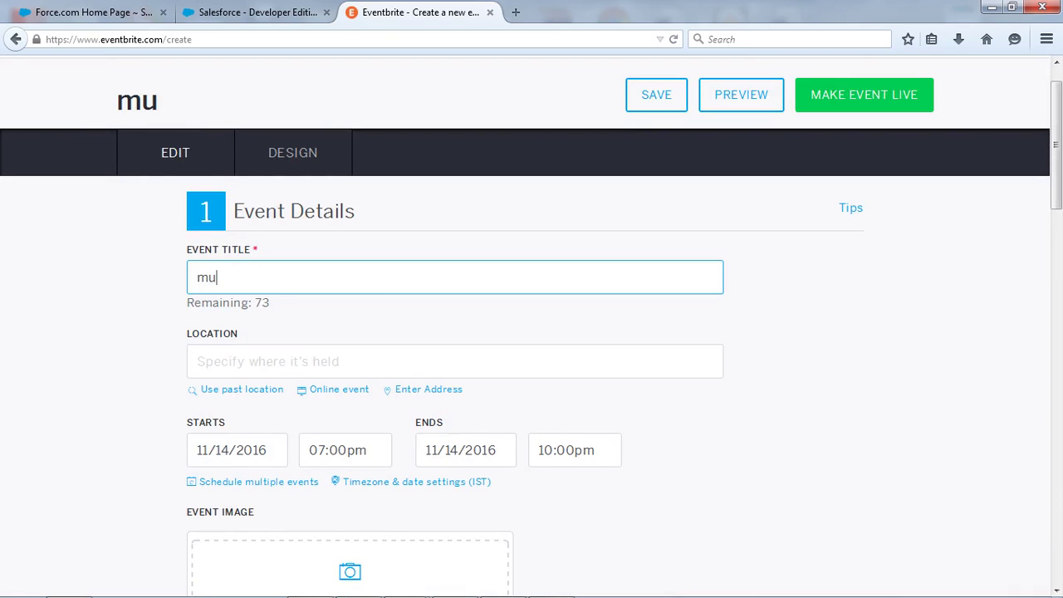
text(s)
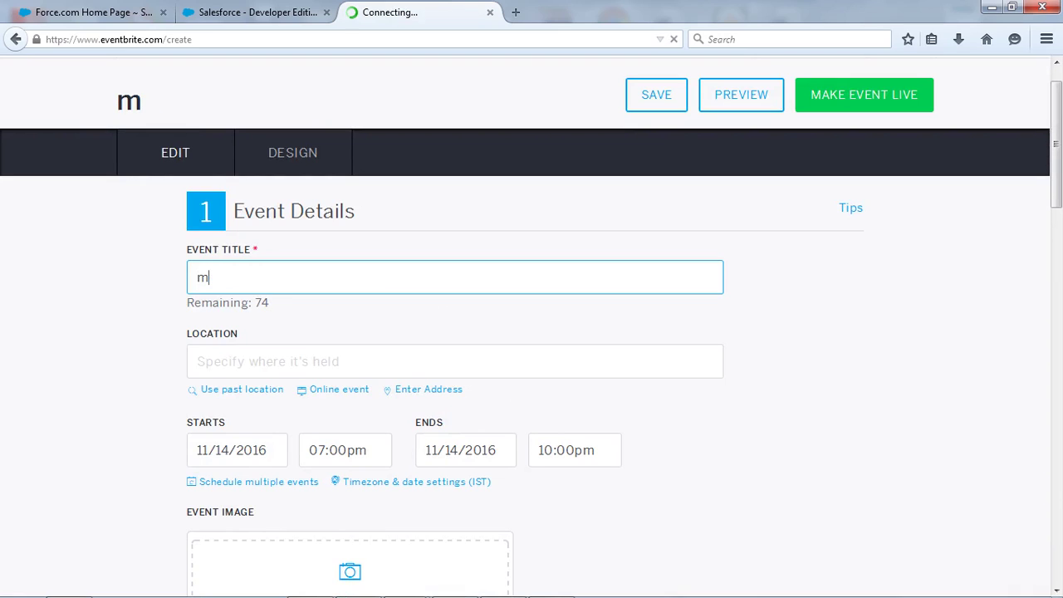
text(i)
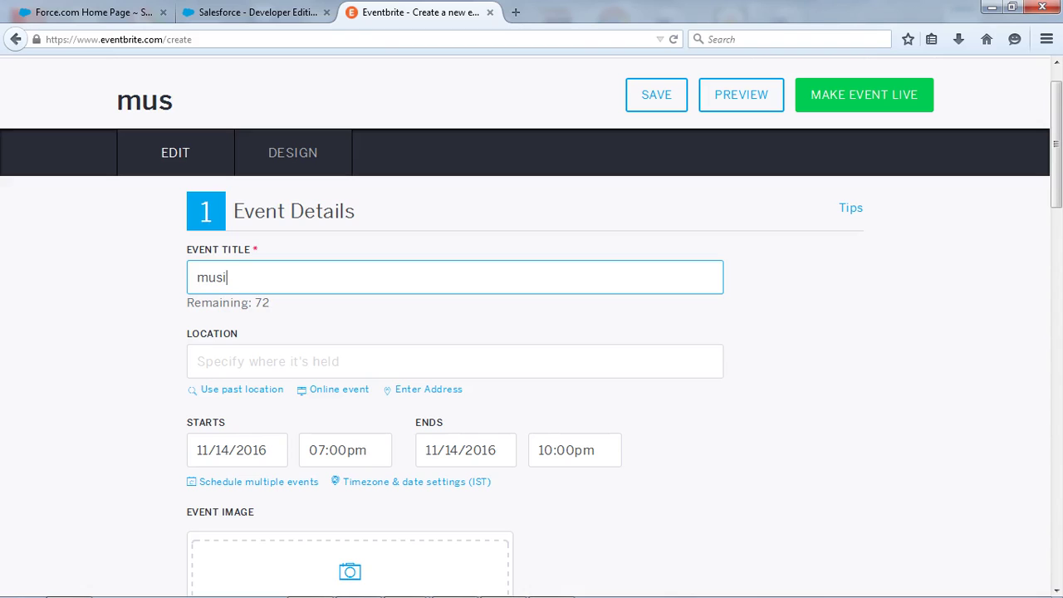
text(cal event)
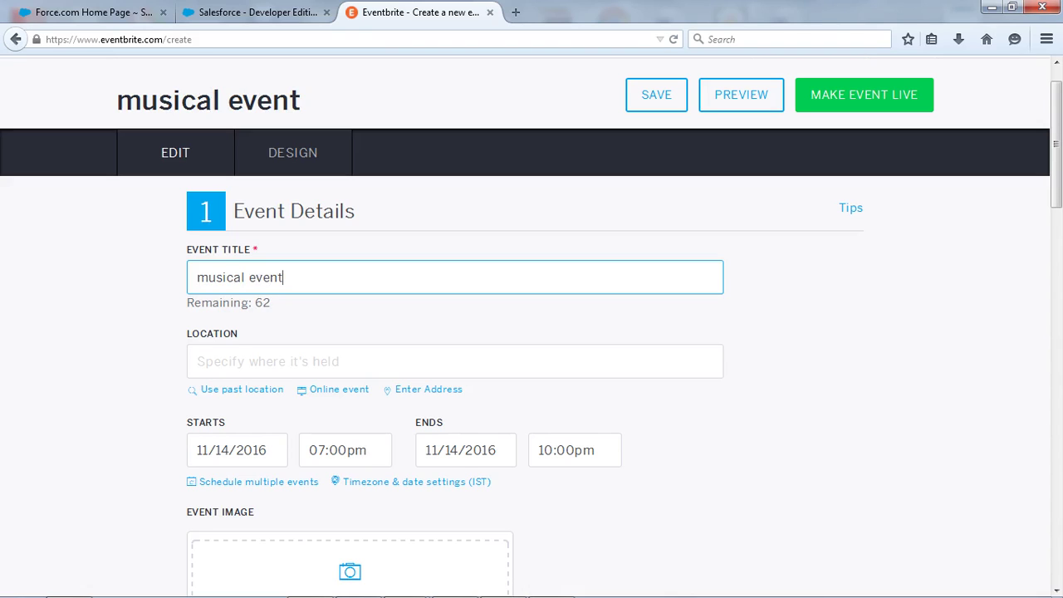
Set the event location to Pune, Maharashtra, India, and enter Kharadi in the first address line
click(249, 361)
text(pune)
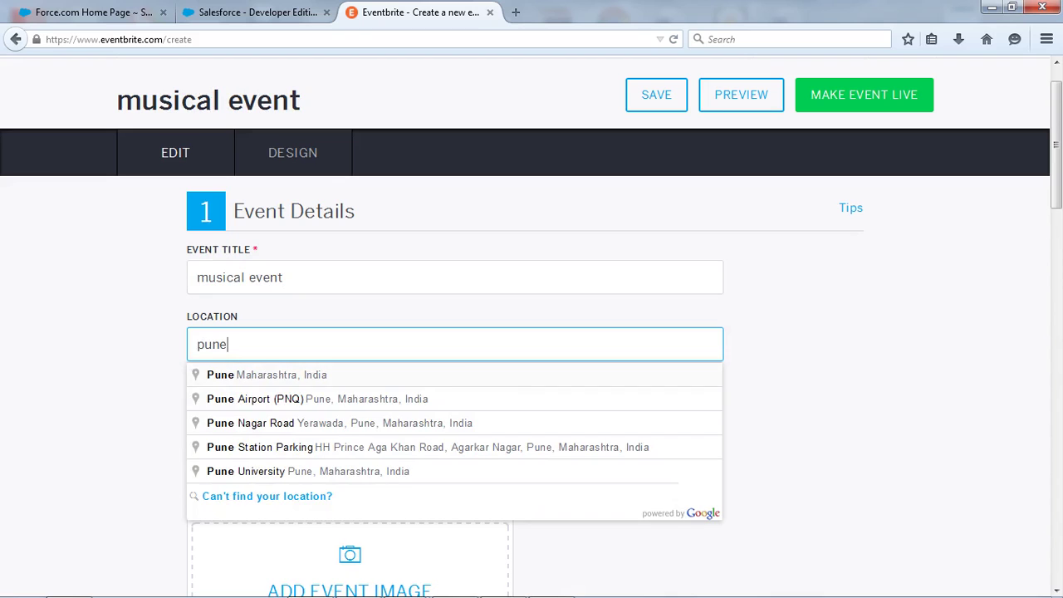
click(244, 374)
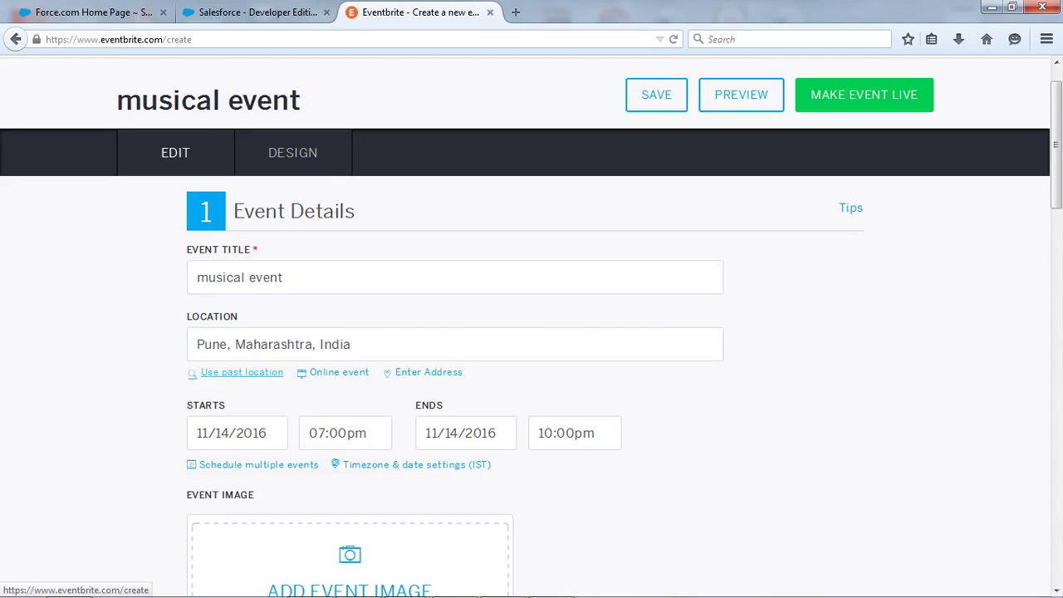
scroll(244, 375, down, 2)
scroll(244, 375, up, 1)
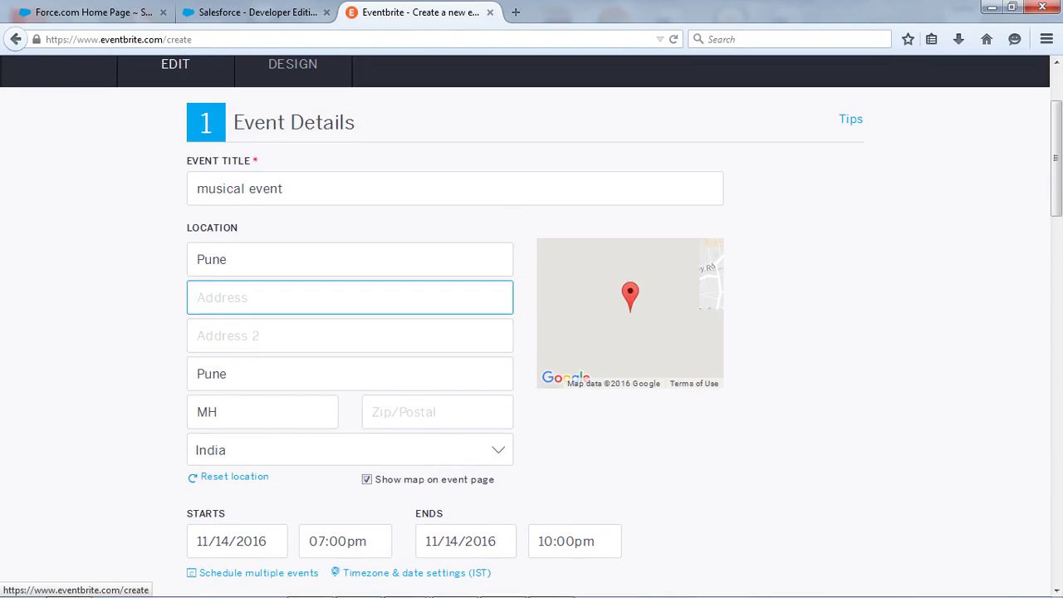
text(Kha)
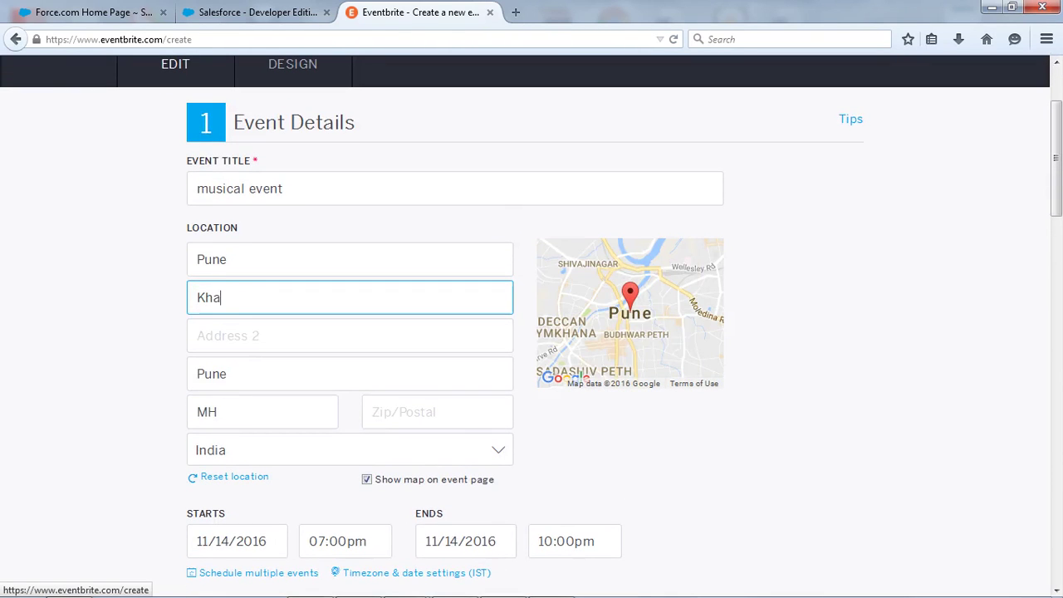
text(radi)
Set the event's start date to 11/20/2016 and check the end date and the start and end times
scroll(531, 332, down, 5)
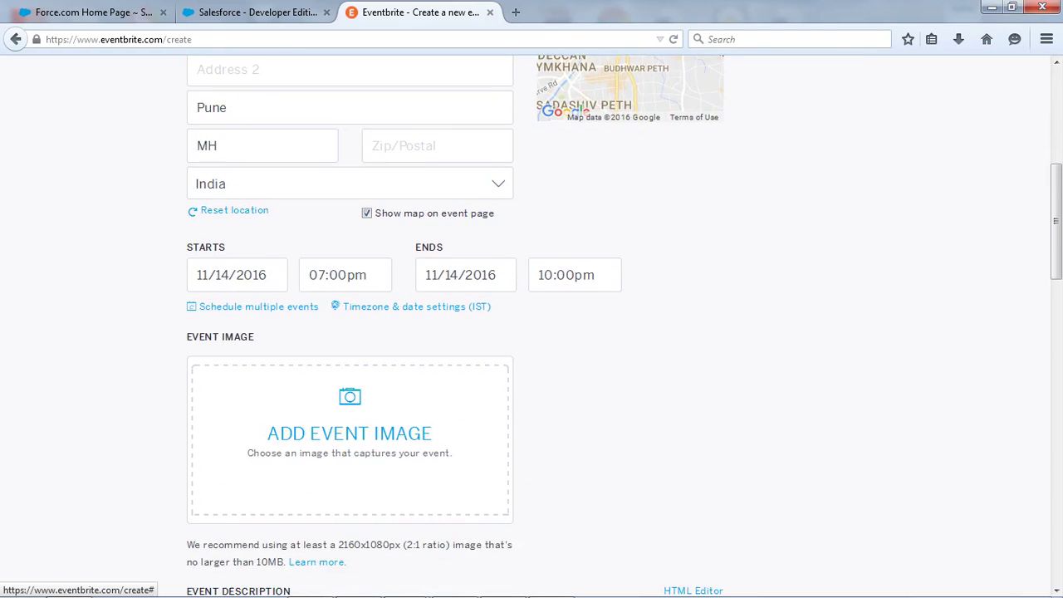
click(264, 275)
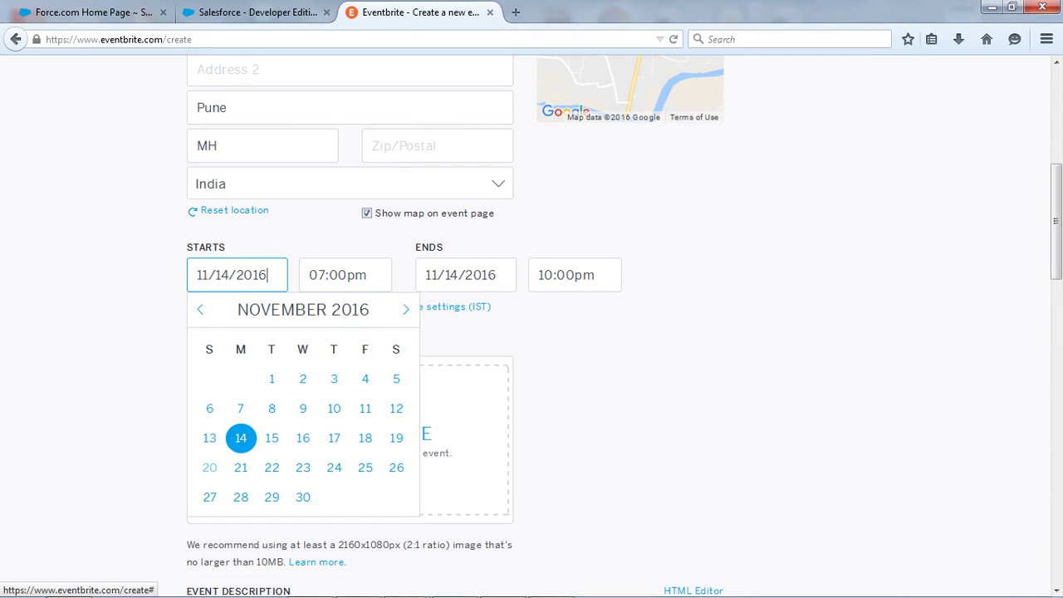
click(209, 468)
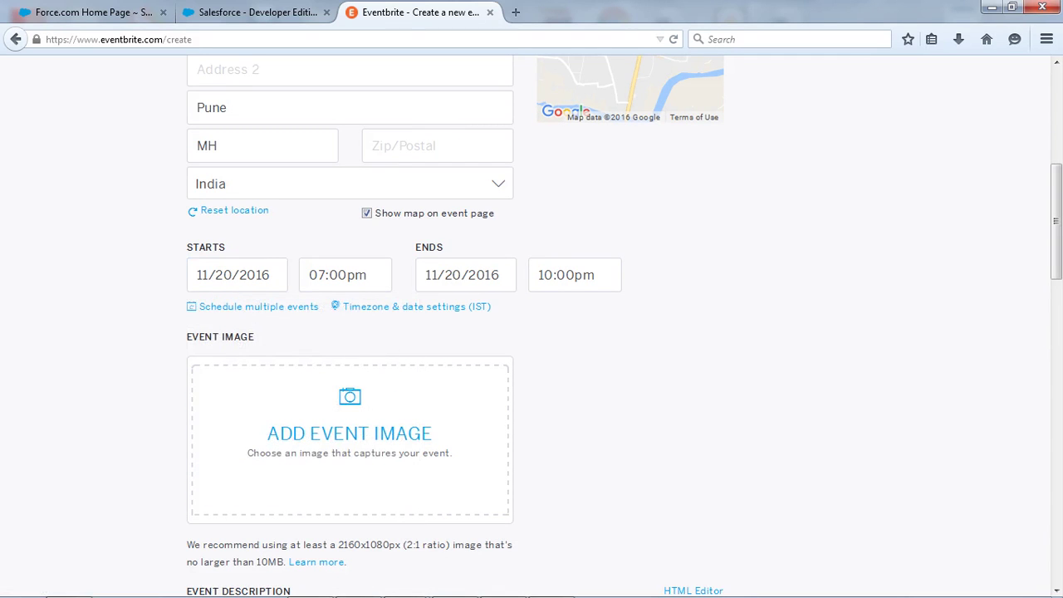
double_click(453, 275)
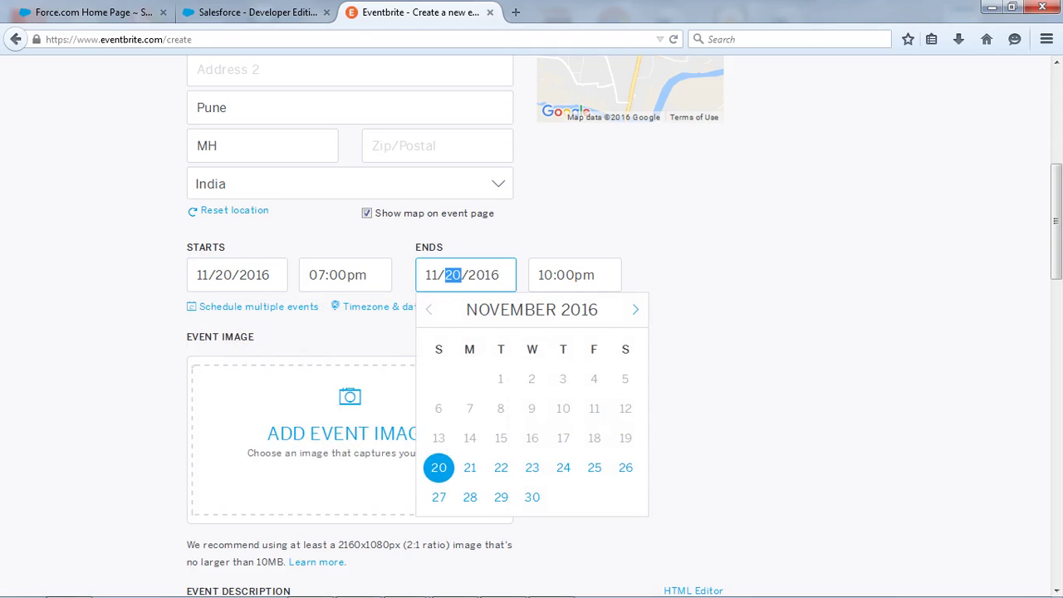
double_click(331, 274)
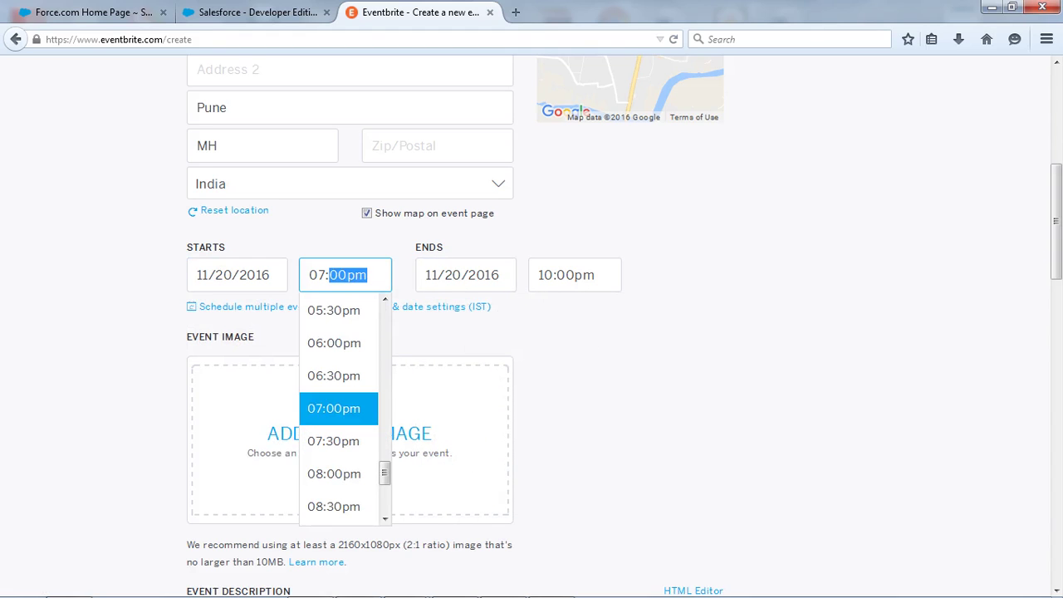
click(545, 275)
Add a free ticket named "Early Bird" with an available quantity of 1000
scroll(546, 278, down, 8)
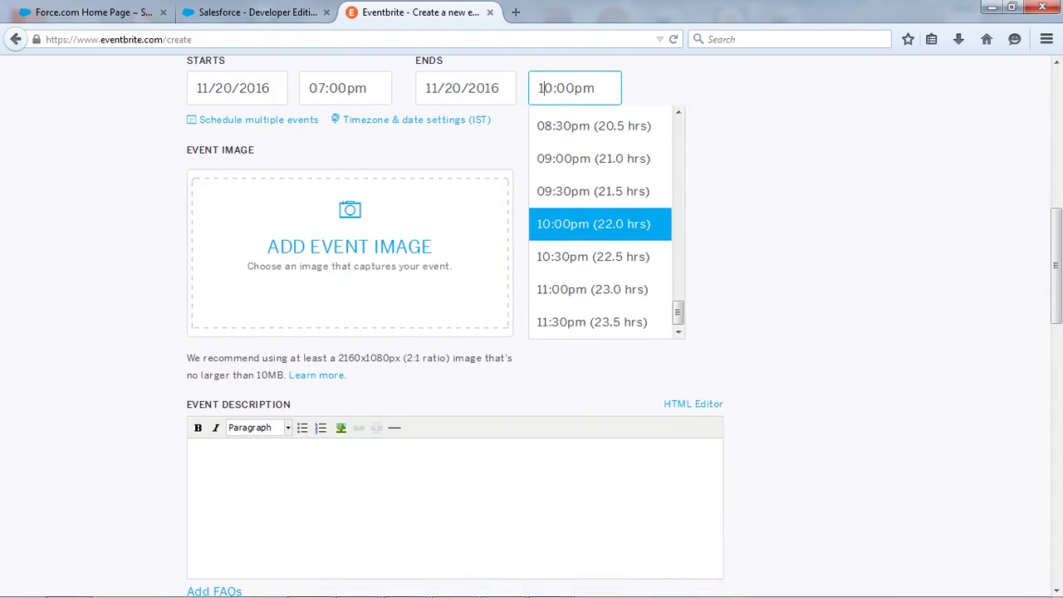
scroll(531, 332, down, 7)
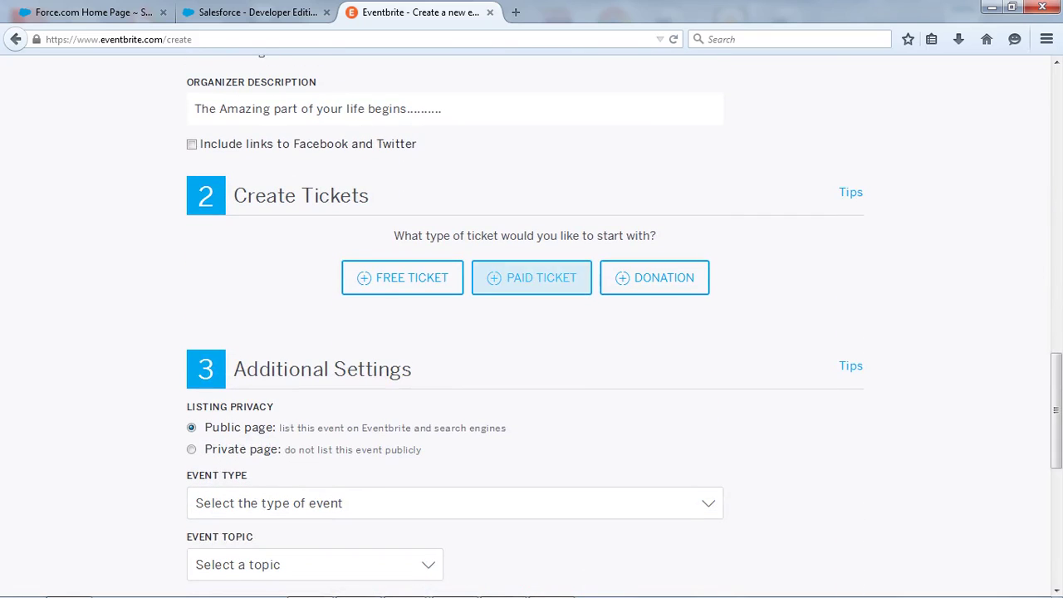
click(402, 277)
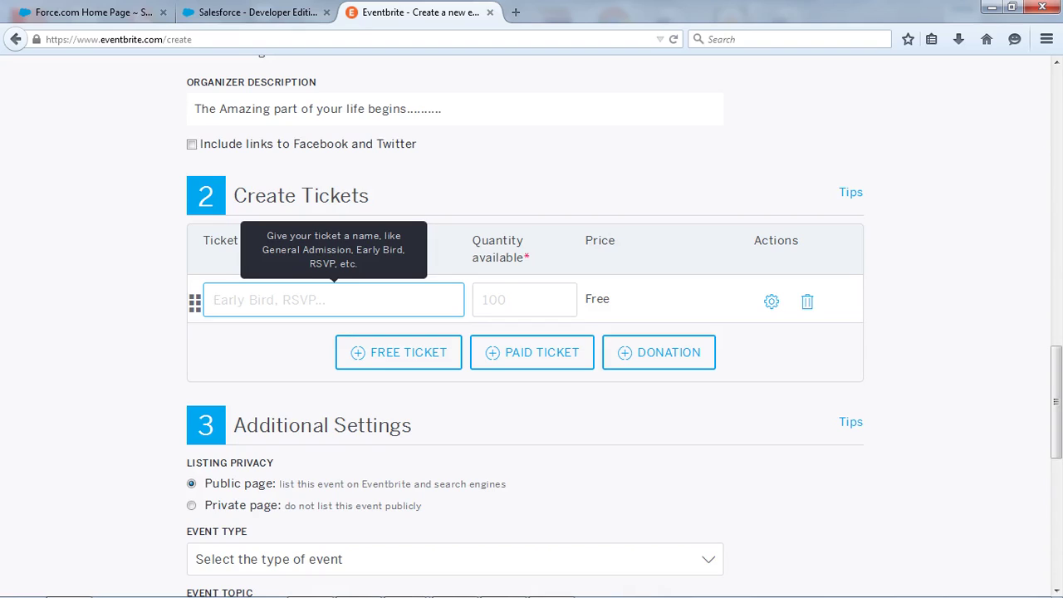
text(Early Bird)
click(520, 299)
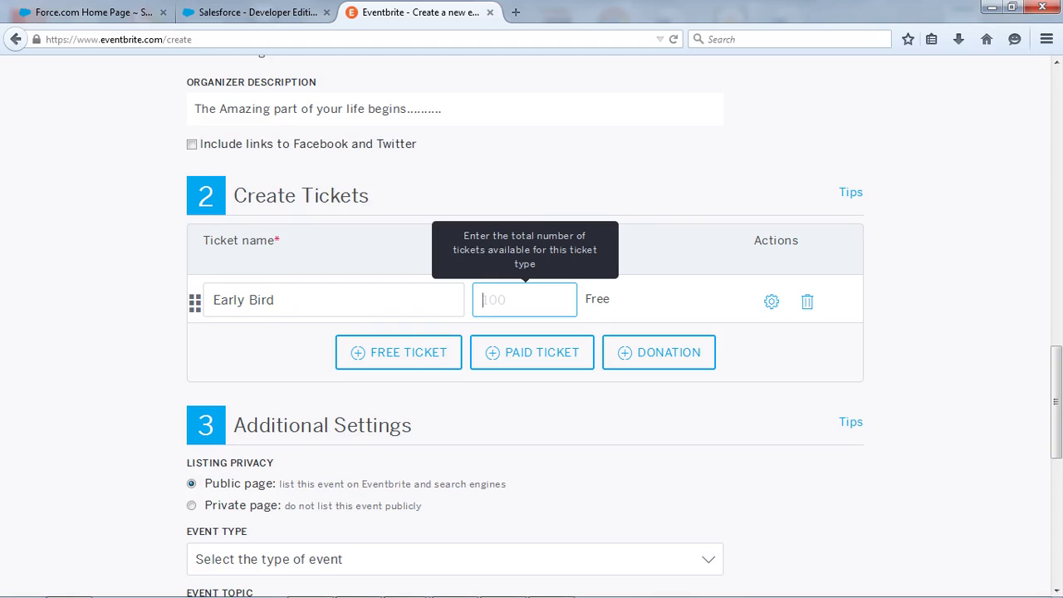
text(1000)
Set the event type to Festival or Fair and the event topic to Music
scroll(531, 332, down, 4)
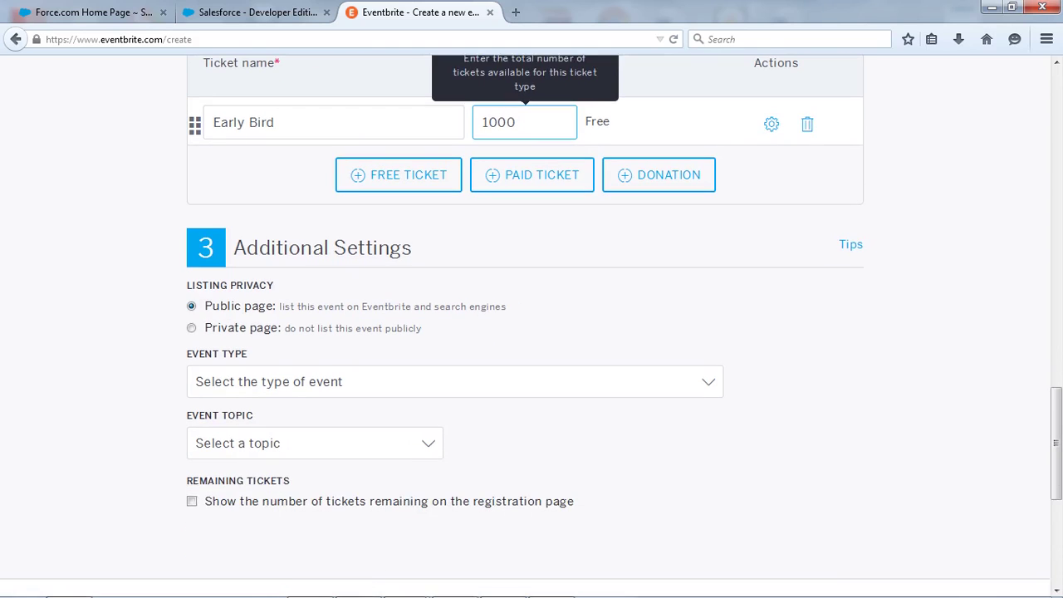
scroll(531, 332, down, 1)
click(455, 294)
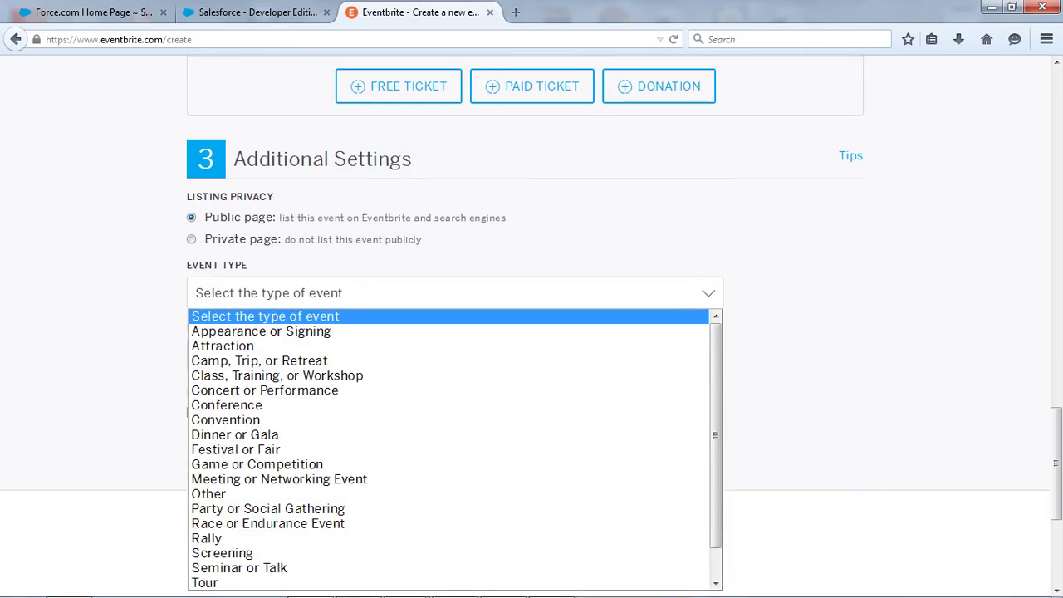
scroll(455, 415, down, 1)
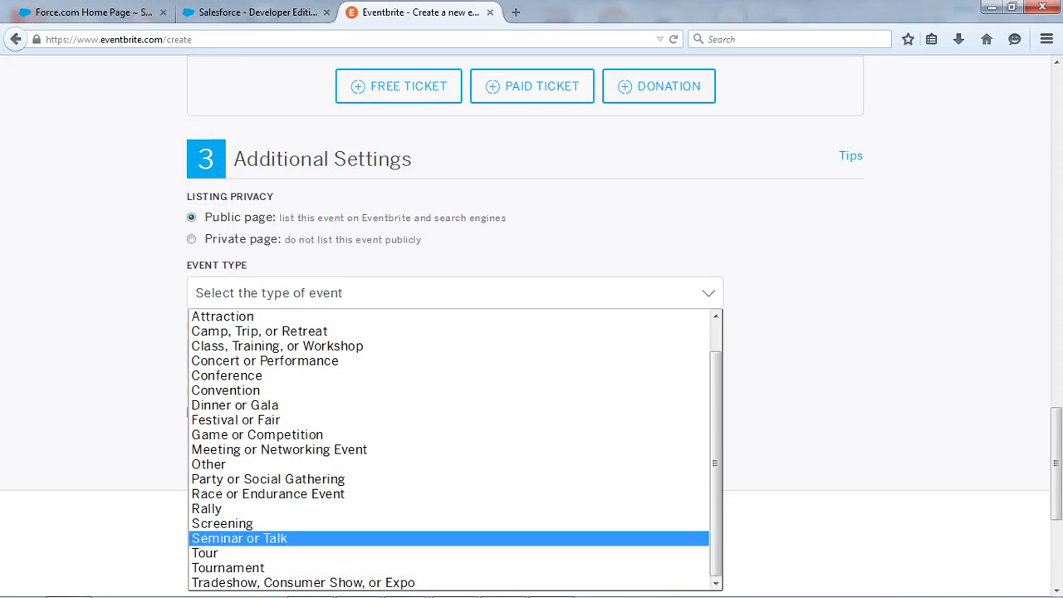
scroll(332, 527, up, 1)
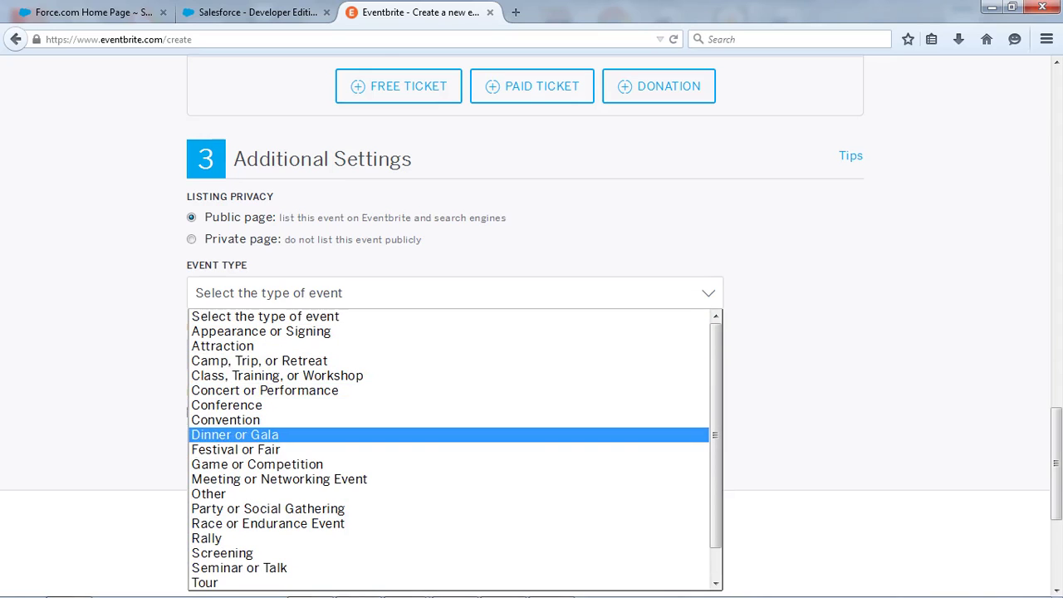
click(236, 449)
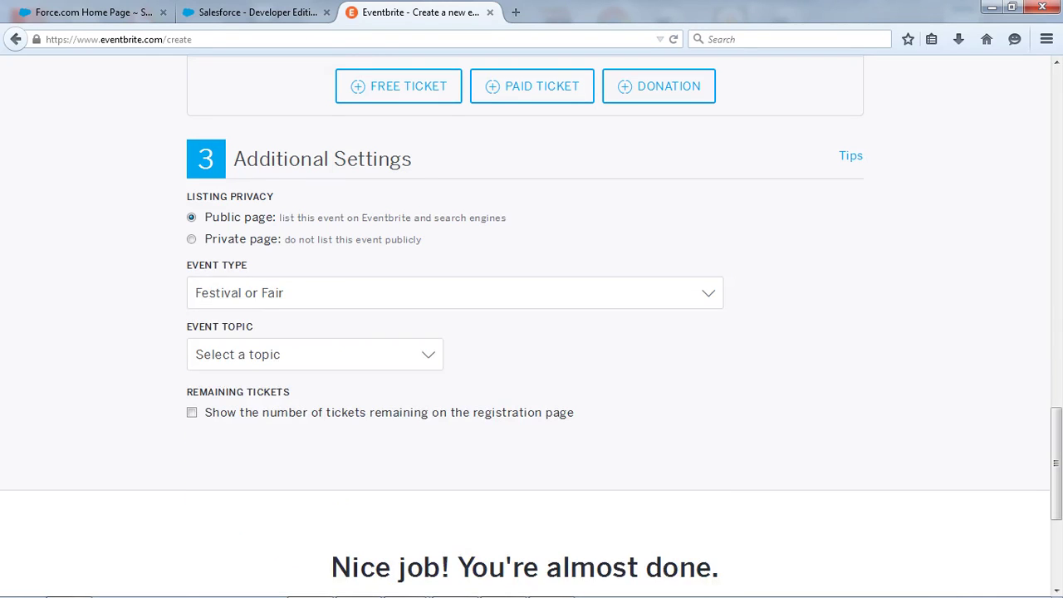
click(314, 355)
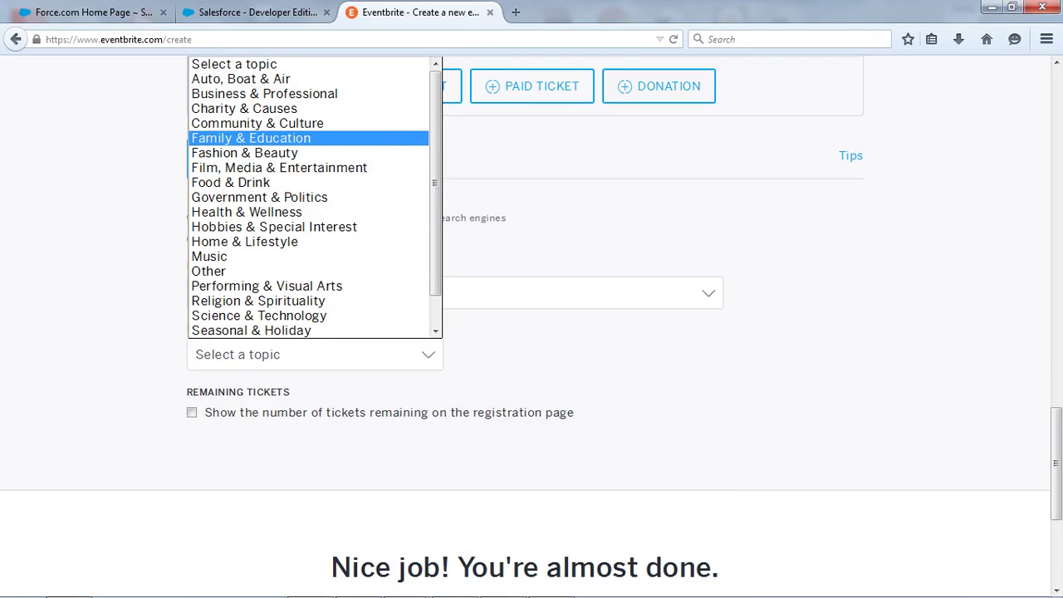
click(210, 256)
Choose Other as the music sub-topic, then publish the event live and dismiss the Facebook promotion offer
scroll(315, 256, down, 3)
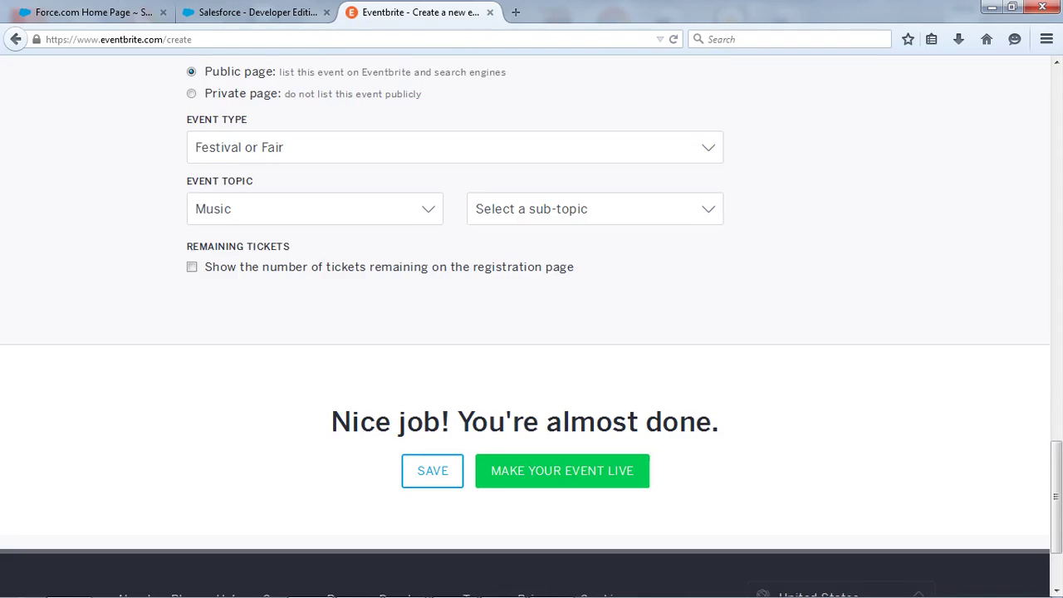
scroll(595, 209, down, 1)
click(595, 177)
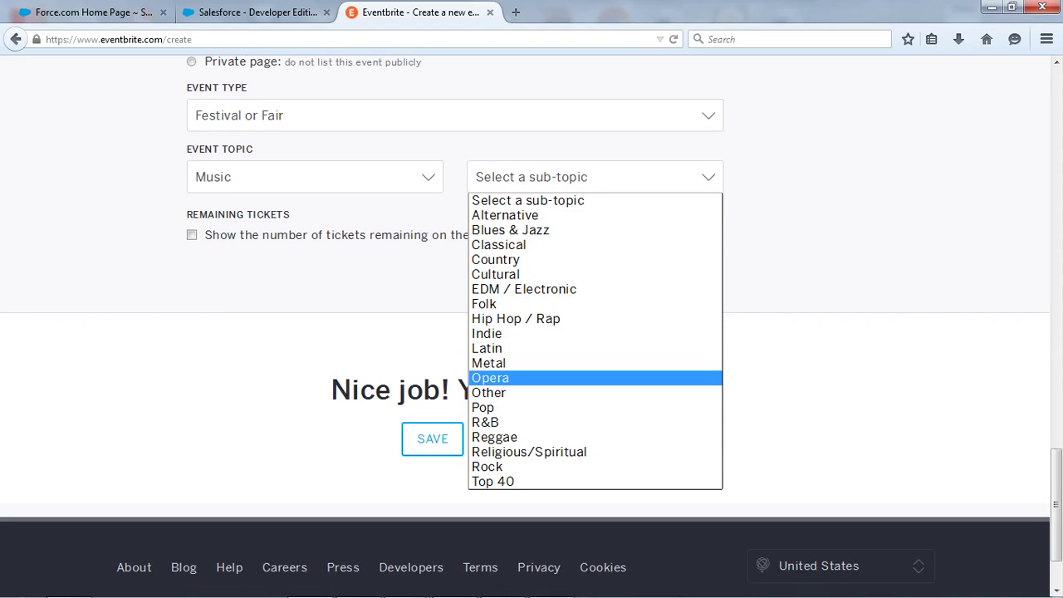
click(489, 392)
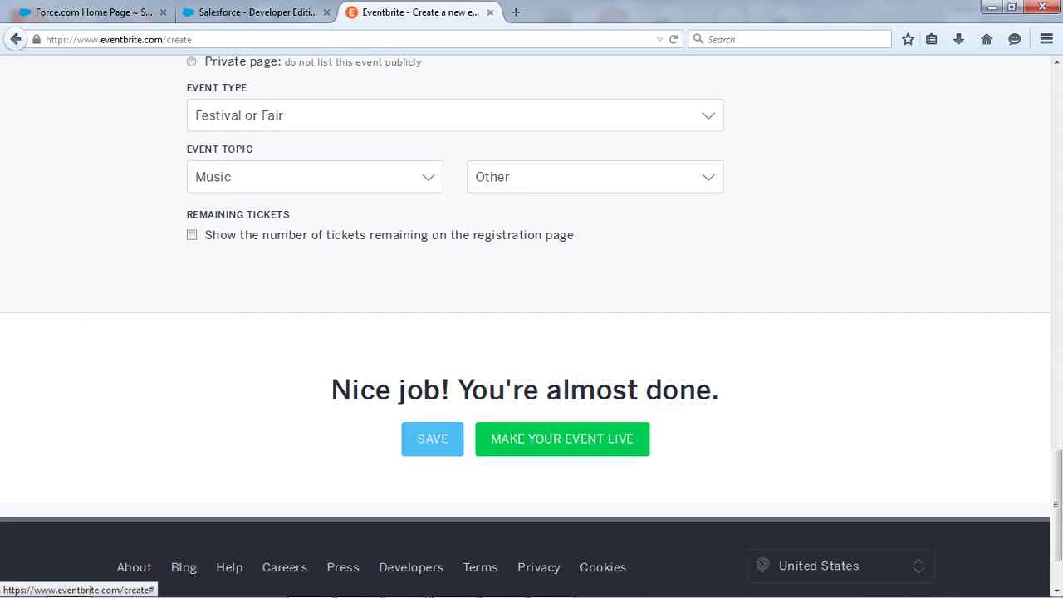
click(432, 438)
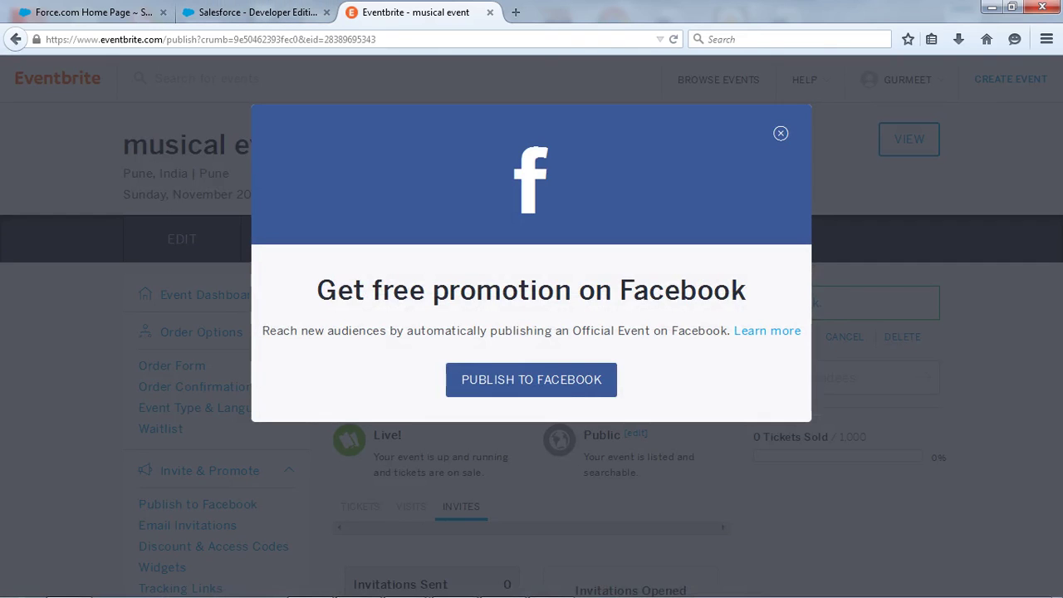
click(780, 132)
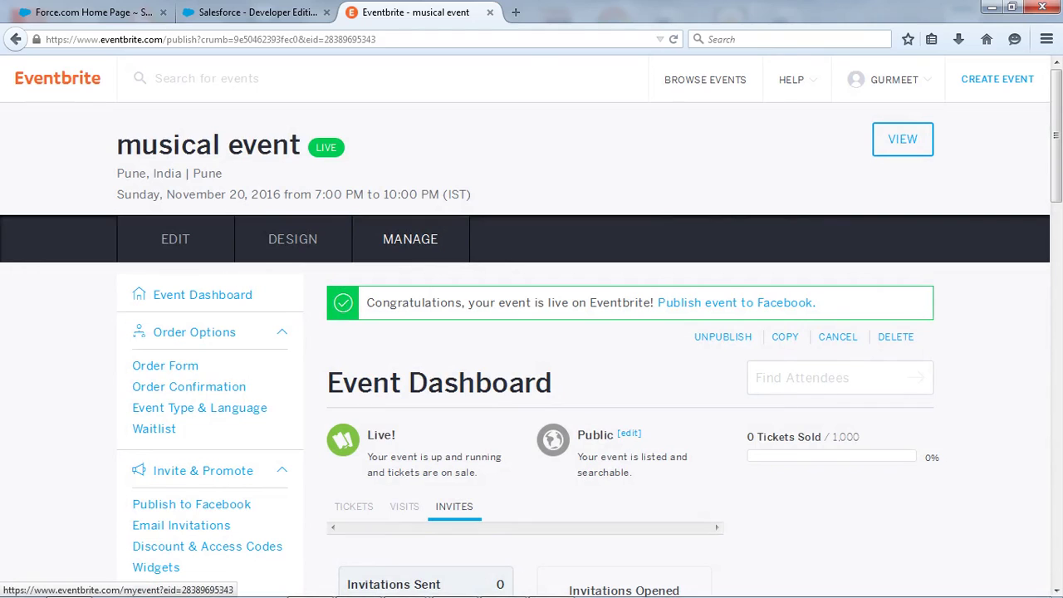
Return to the Salesforce sync wizard, continue past the Eventbrite keys and check the event titles under All Events
click(258, 11)
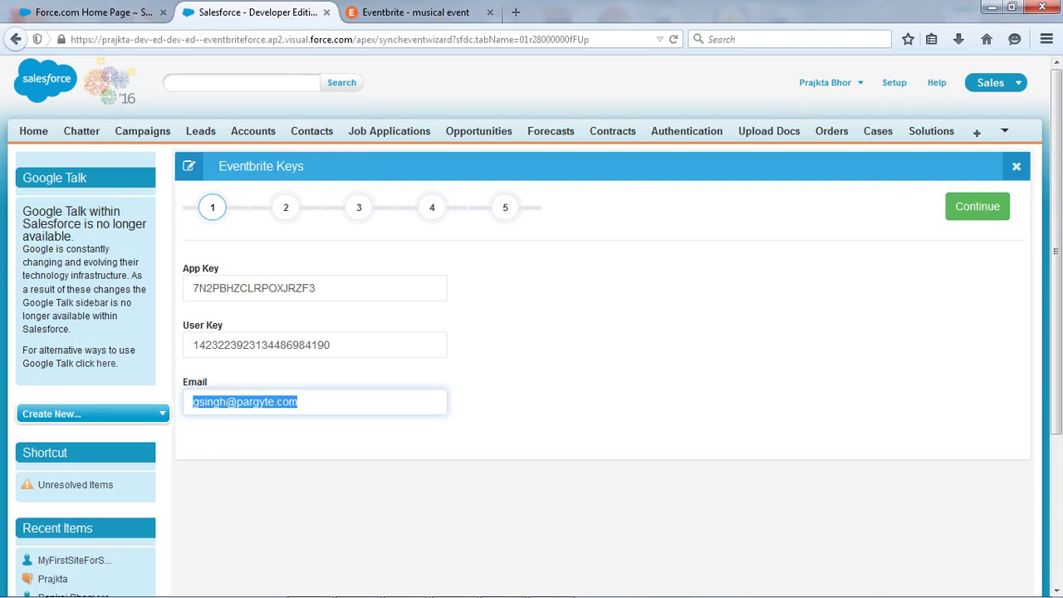
click(977, 207)
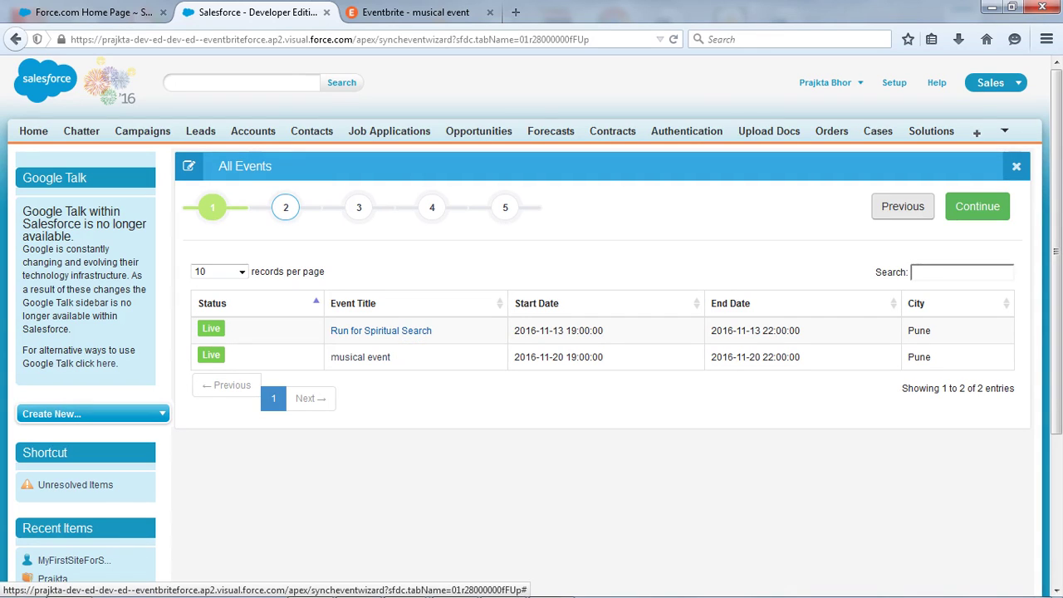
drag(349, 331, 431, 328)
drag(392, 357, 331, 357)
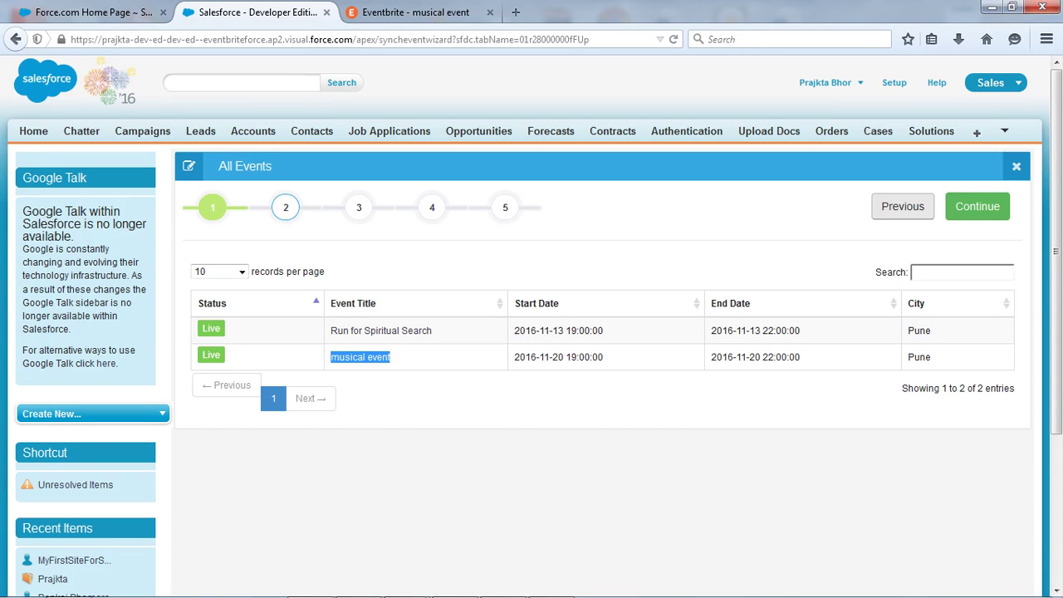
Advance the sync wizard from All Events to Attendees Details, going back once to recheck the event list
click(977, 206)
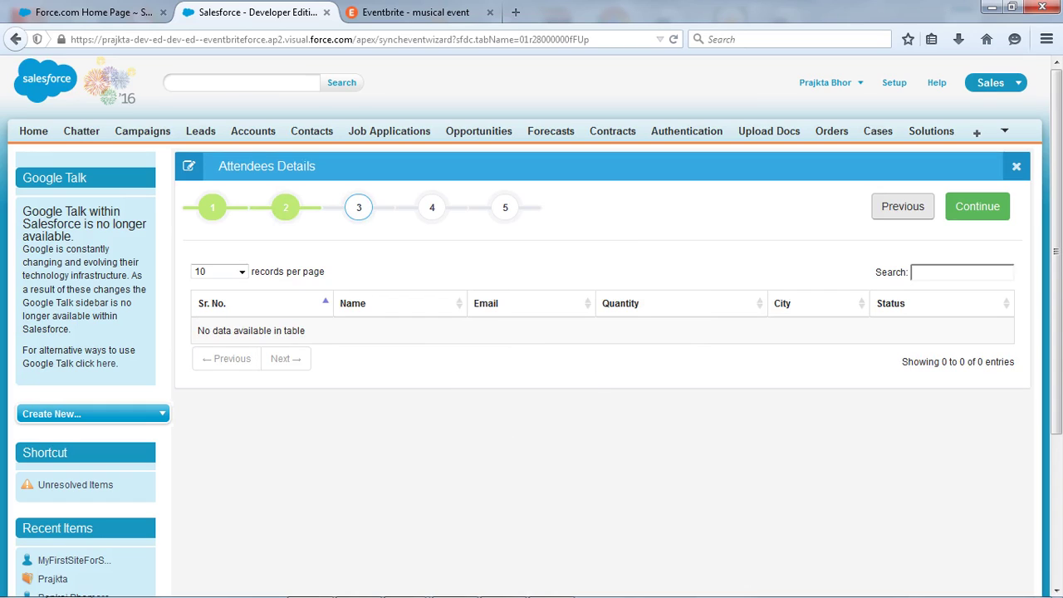
click(903, 206)
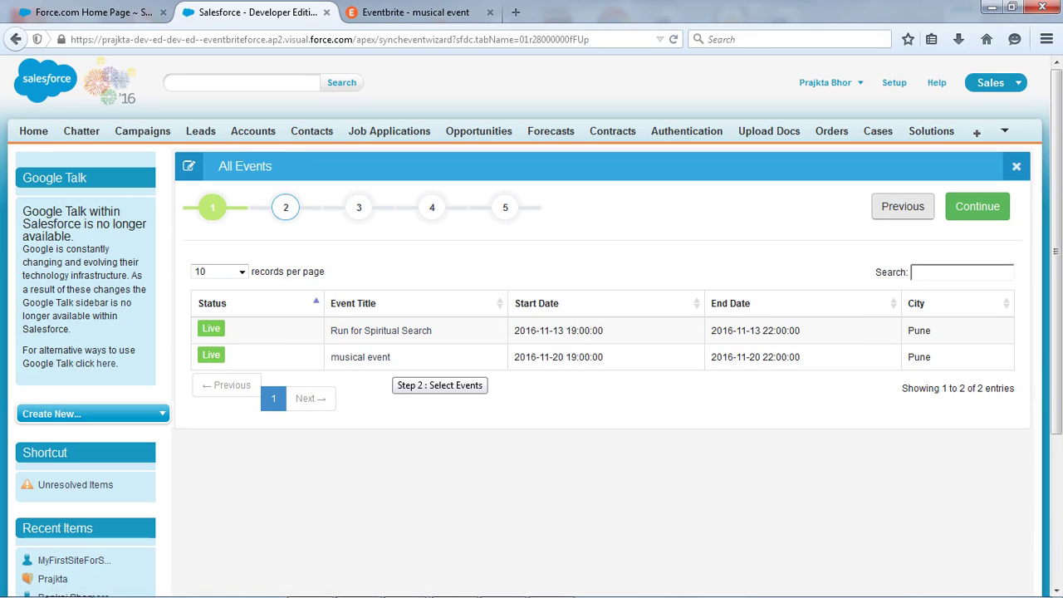
click(977, 206)
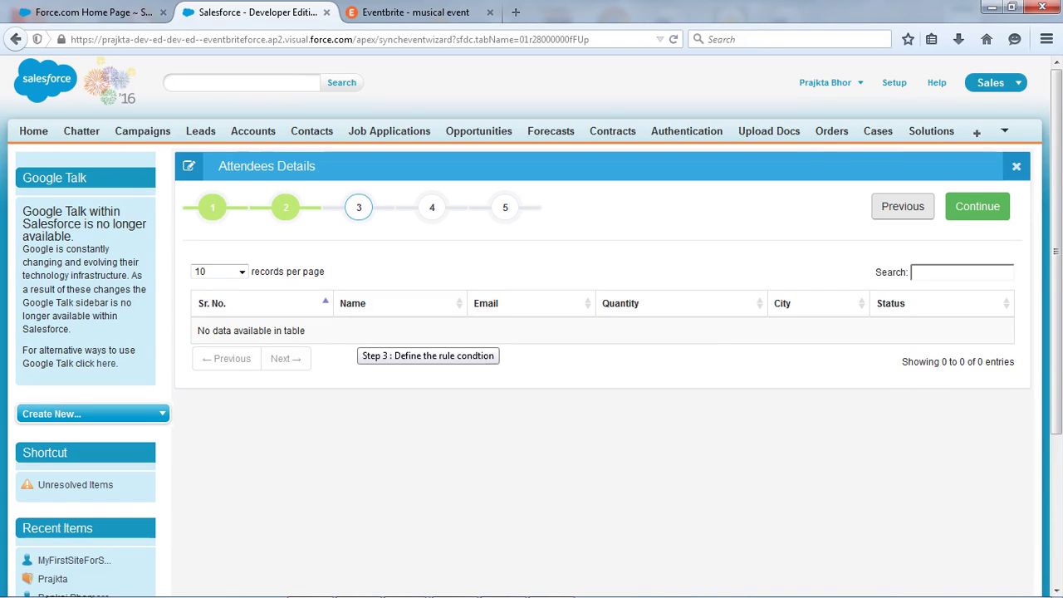
key(ctrl+t)
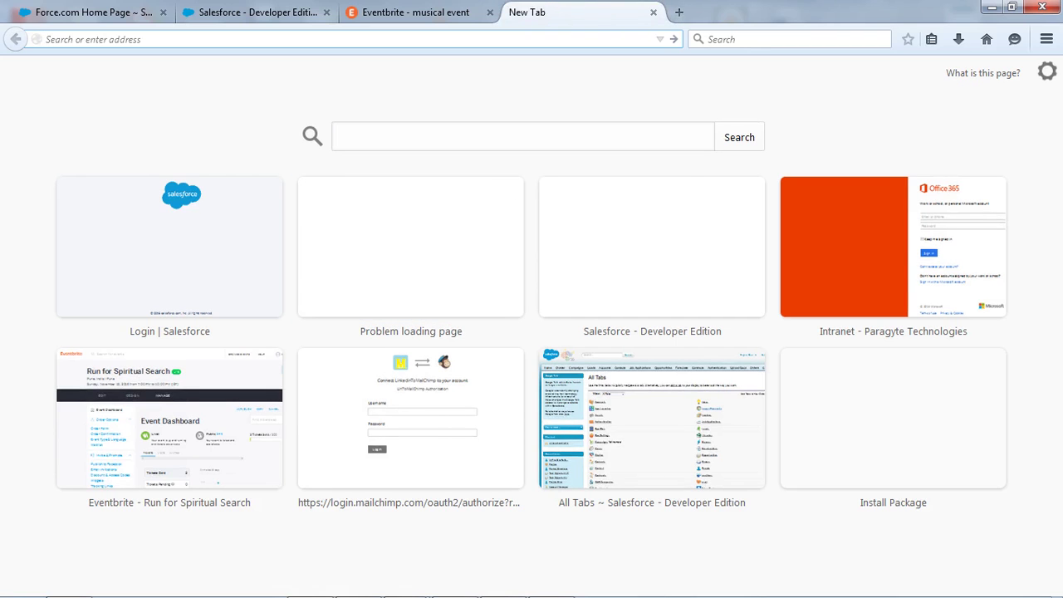
text(www)
text(.)
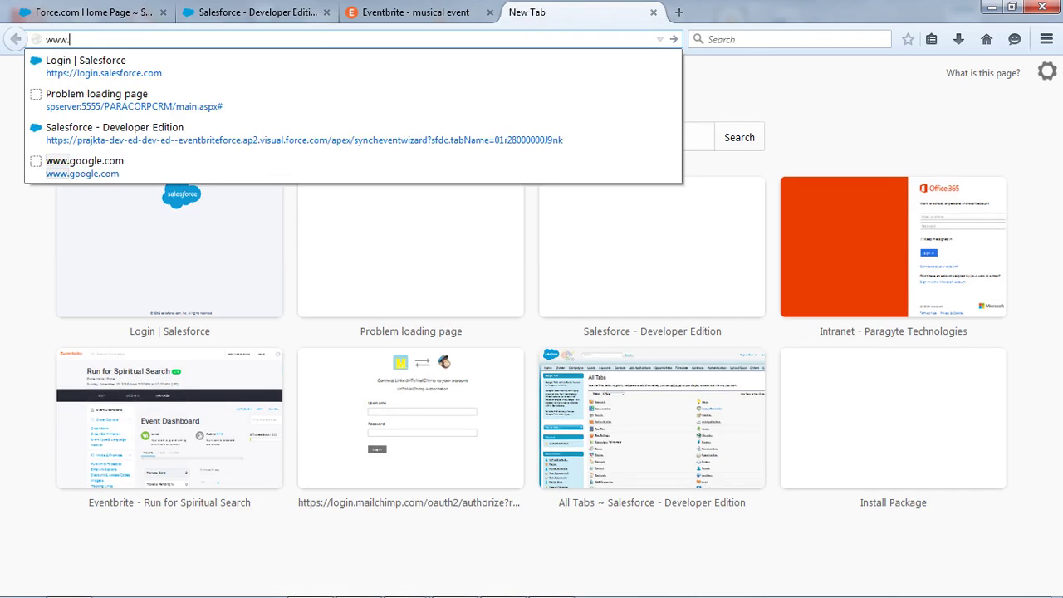
text(para)
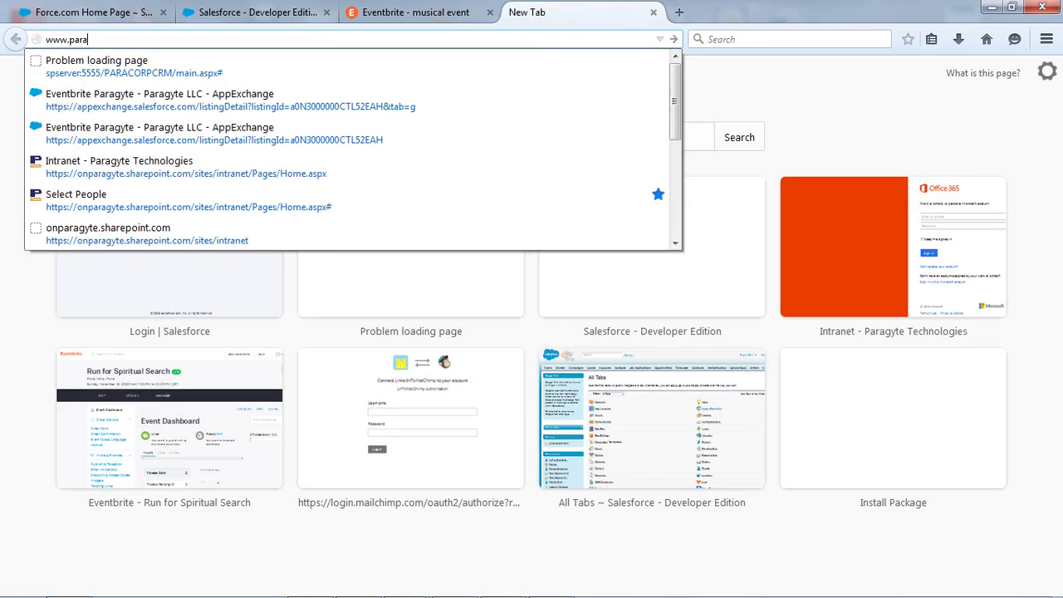
text(gyte)
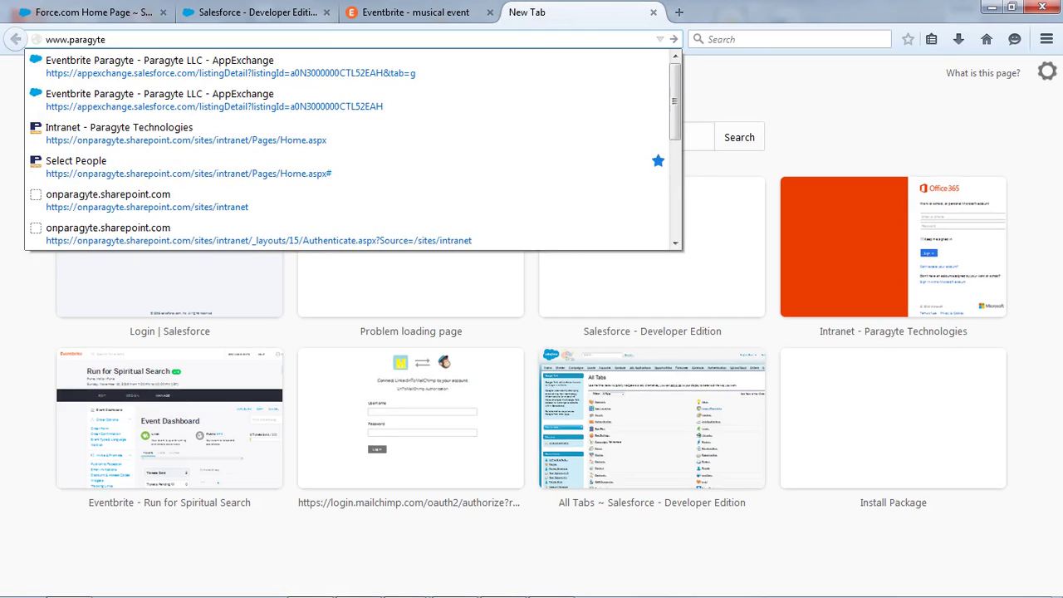
text(.com)
key(Return)
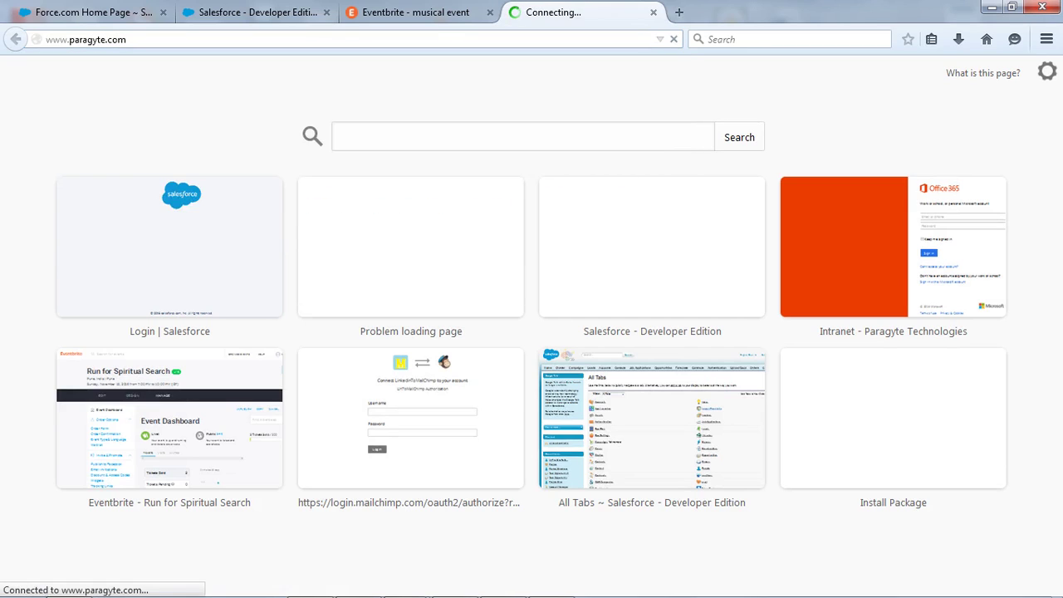